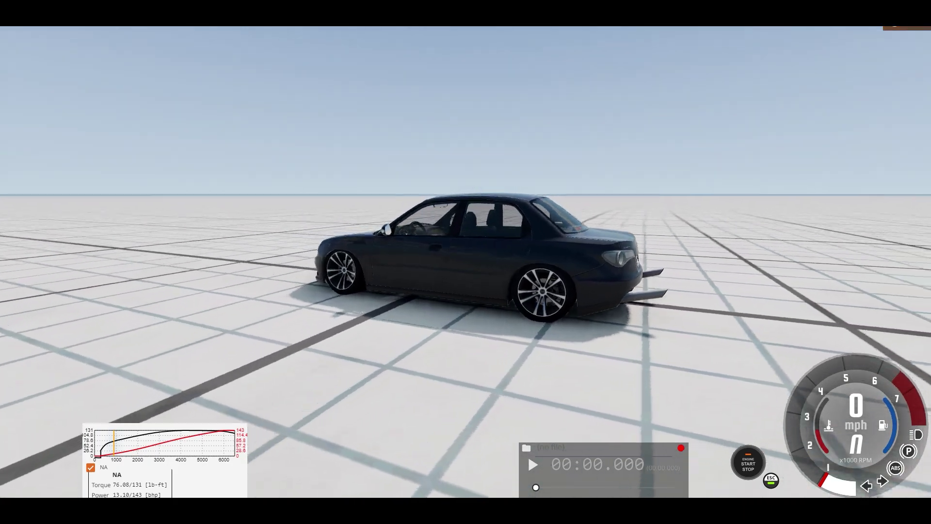
Change the engine's exhaust from the vehicle parts configuration to RS Exhaust and view the car's rear
{"action": "key", "text": "Escape"}
{"action": "left_click", "coordinate": [439, 29]}
{"action": "left_click", "coordinate": [45, 139]}
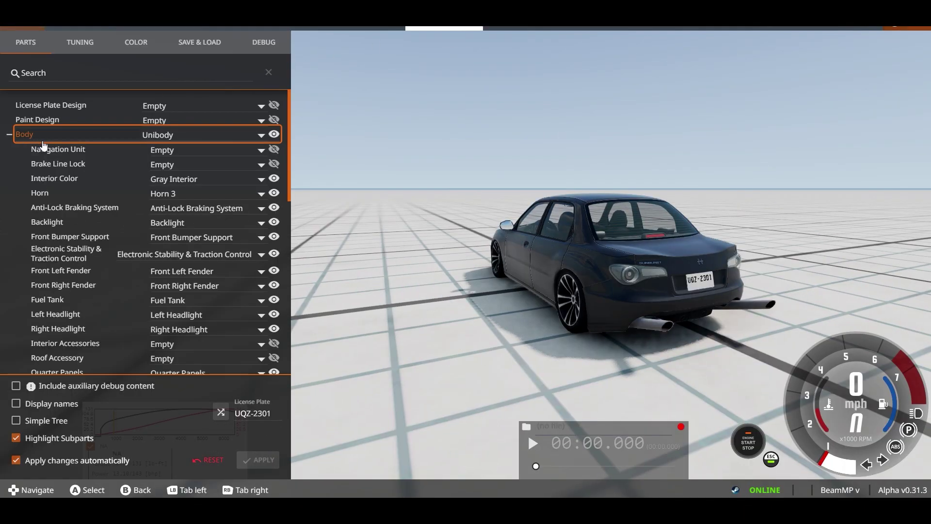
{"action": "scroll", "coordinate": [73, 232], "scroll_direction": "down", "scroll_amount": 8}
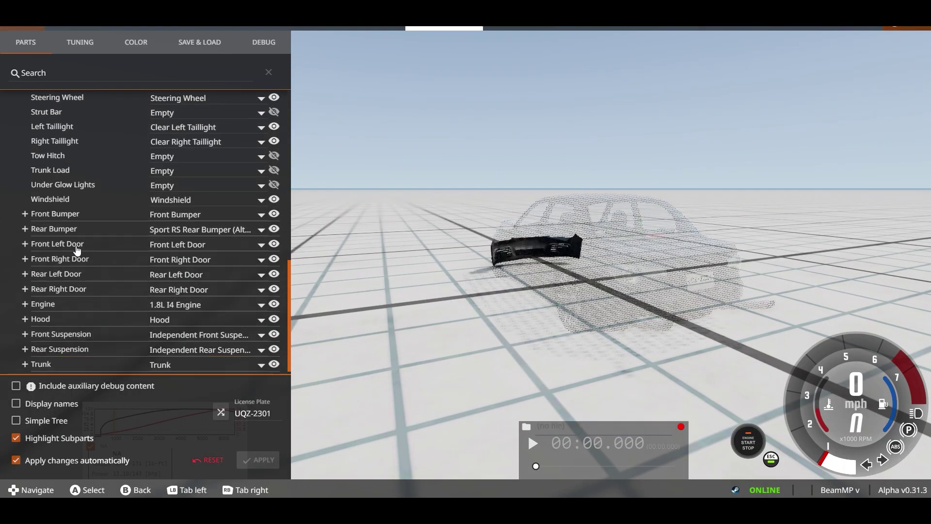
{"action": "left_click", "coordinate": [64, 303]}
{"action": "scroll", "coordinate": [235, 294], "scroll_direction": "down", "scroll_amount": 2}
{"action": "left_click", "coordinate": [187, 275]}
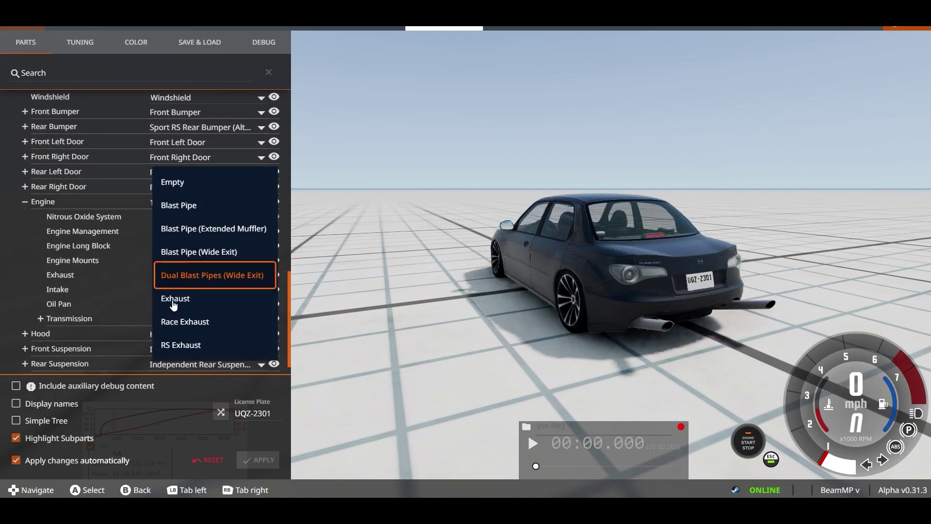
{"action": "left_click", "coordinate": [175, 349]}
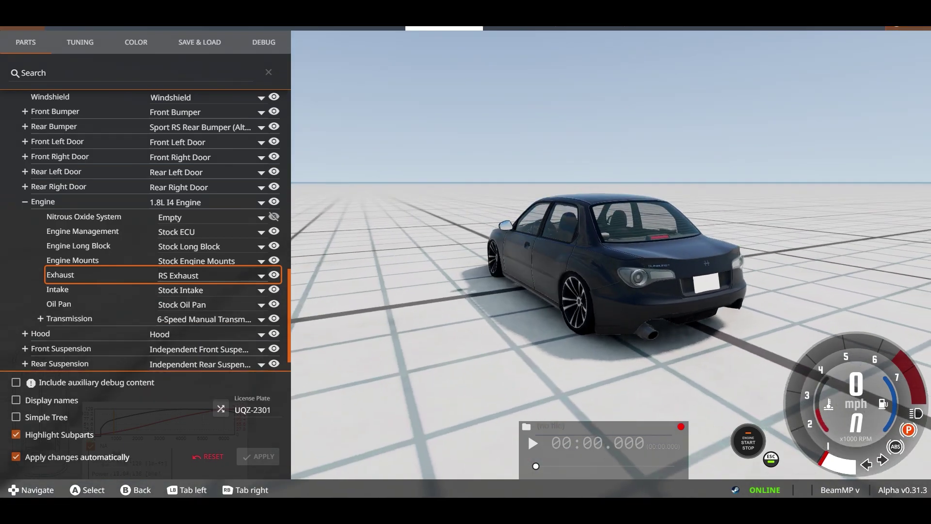
{"action": "right_click_drag", "start_coordinate": [466, 291], "coordinate": [417, 267]}
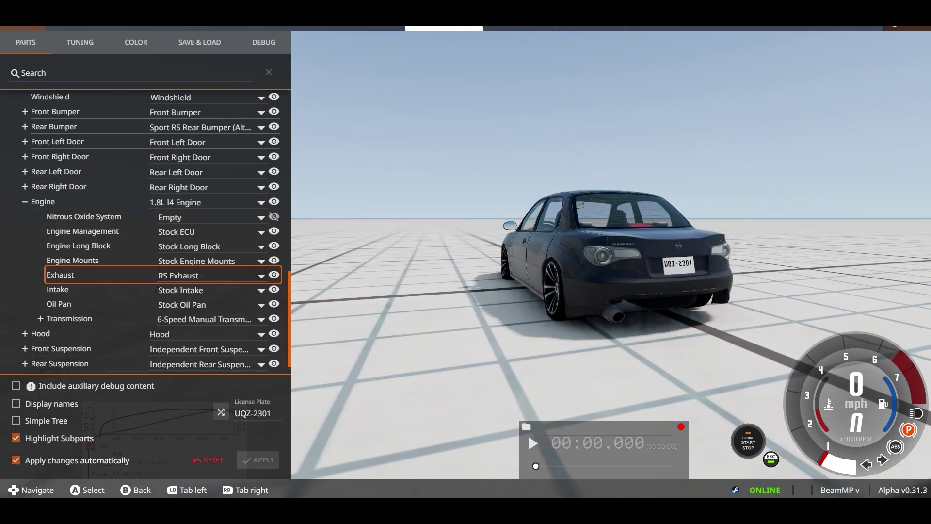
{"action": "right_click_drag", "start_coordinate": [639, 300], "coordinate": [651, 301]}
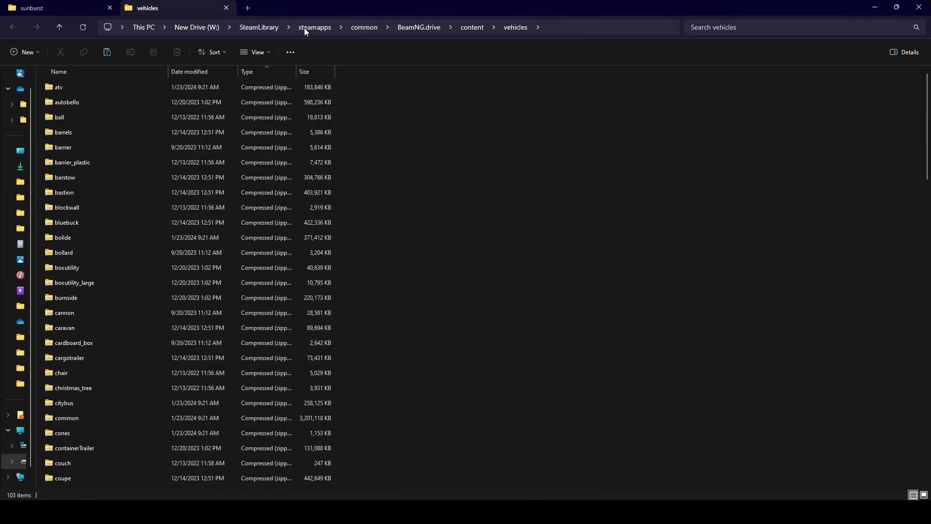
In File Explorer, create a folder named Sunburst Mod YT inside BeamNG.drive's mods > unpacked directory and open it
{"action": "left_click", "coordinate": [56, 5]}
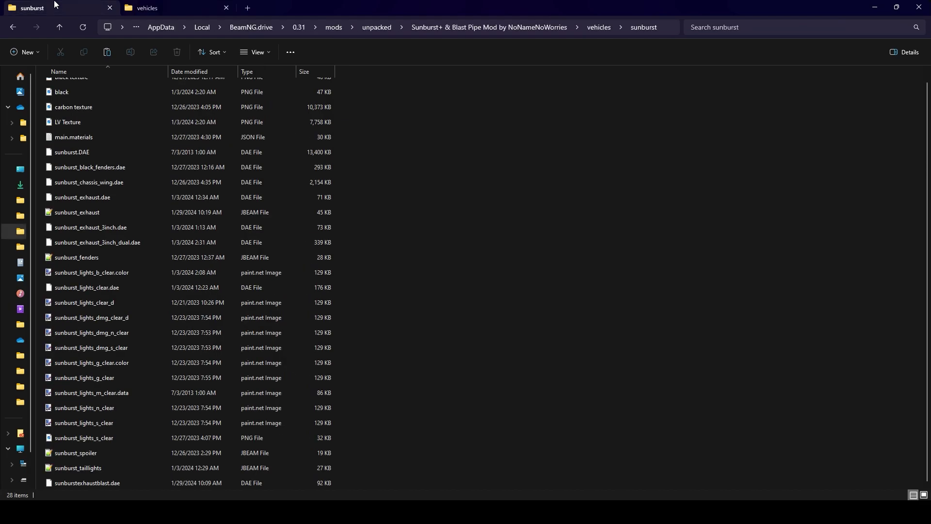
{"action": "left_click", "coordinate": [333, 28]}
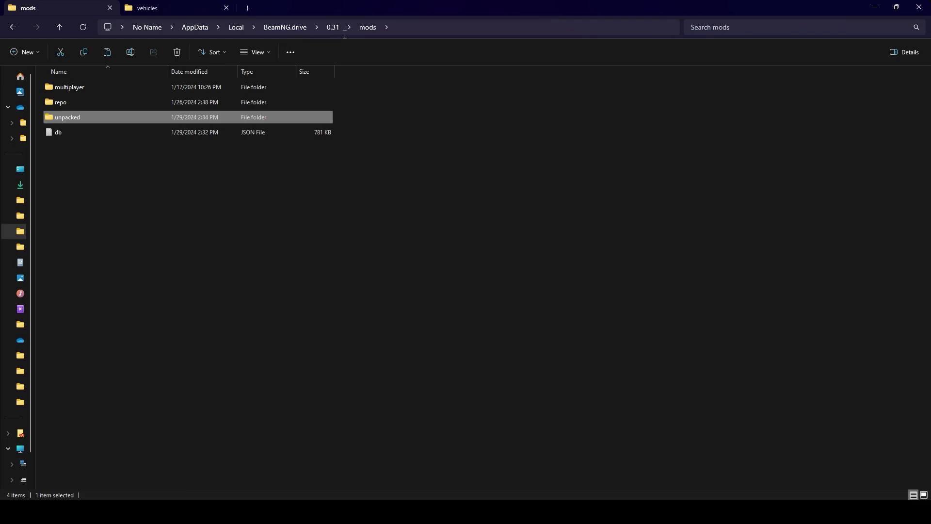
{"action": "mouse_move", "coordinate": [100, 118]}
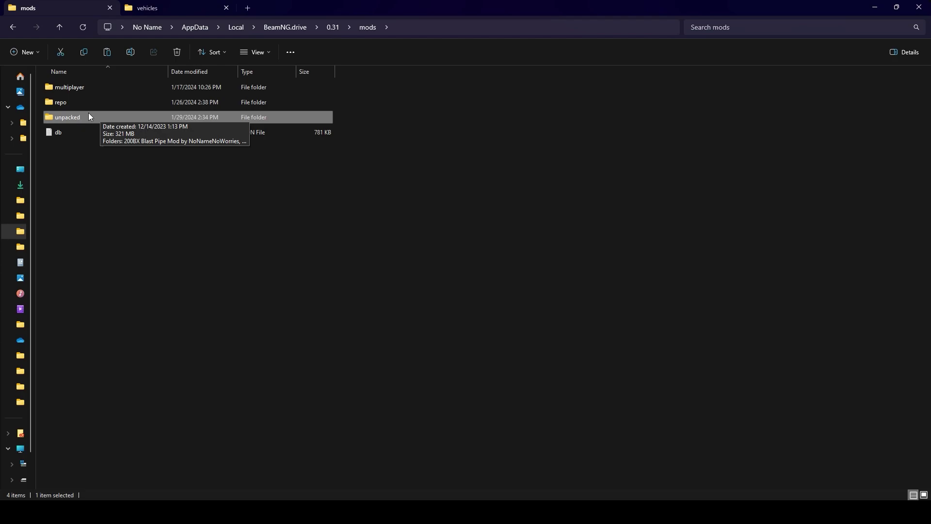
{"action": "double_click", "coordinate": [89, 116]}
{"action": "right_click", "coordinate": [189, 301]}
{"action": "mouse_move", "coordinate": [270, 401]}
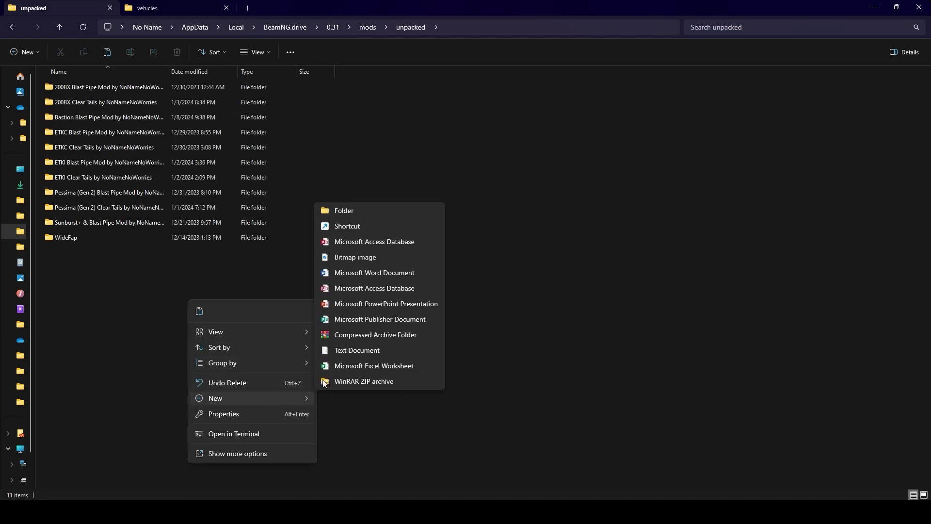
{"action": "left_click", "coordinate": [352, 212]}
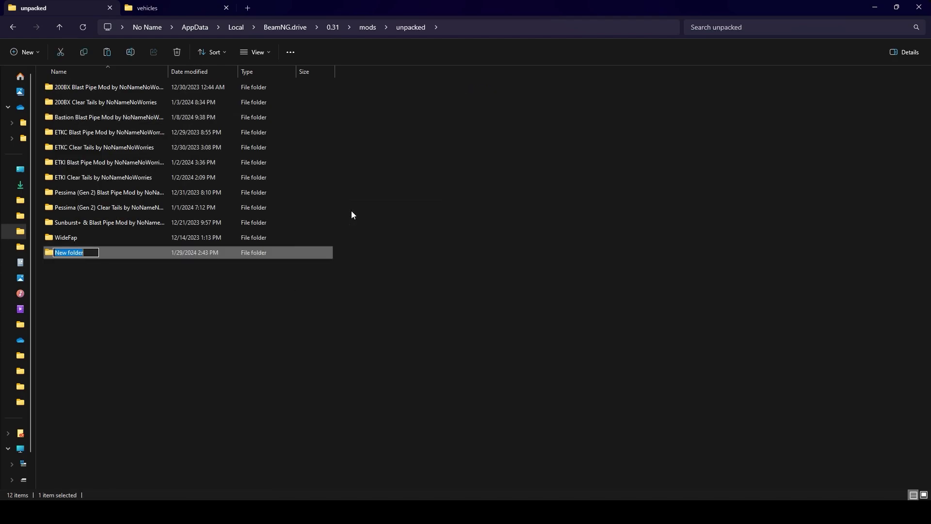
{"action": "type", "text": "Sunburst Mod YT"}
{"action": "key", "text": "Return"}
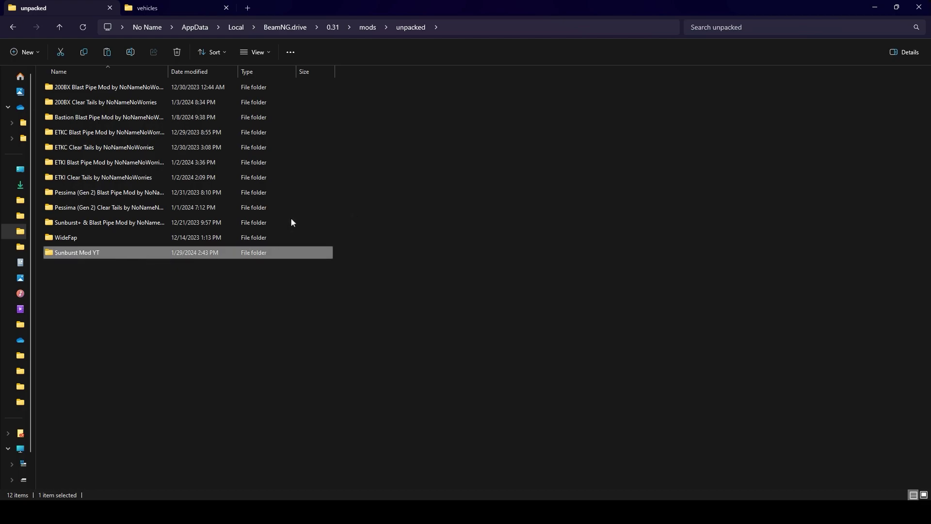
{"action": "double_click", "coordinate": [134, 257]}
Find the sunburst archive in the game's content > vehicles directory and browse its inner vehicles > sunburst folder
{"action": "left_click", "coordinate": [177, 8]}
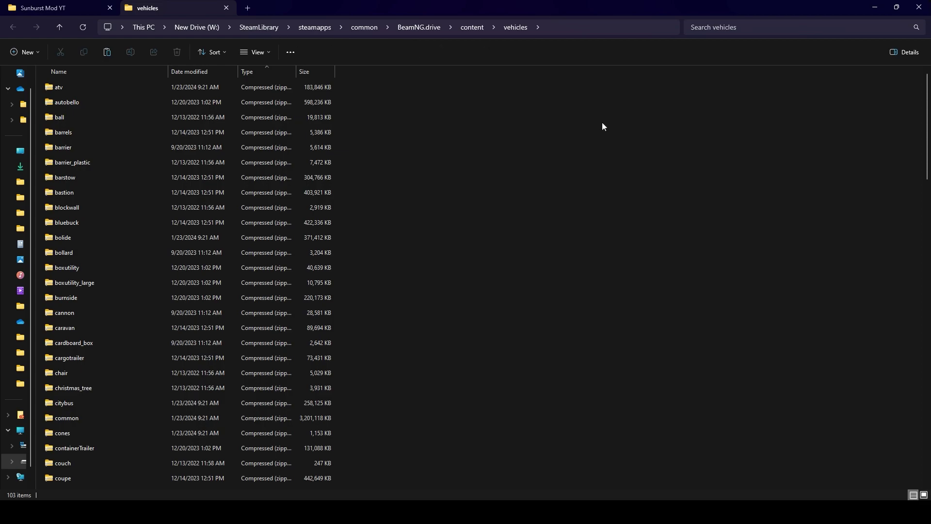
{"action": "left_click", "coordinate": [759, 27]}
{"action": "type", "text": "sunbyr"}
{"action": "key", "text": "BackSpace"}
{"action": "key", "text": "BackSpace"}
{"action": "type", "text": "urs"}
{"action": "double_click", "coordinate": [99, 88]}
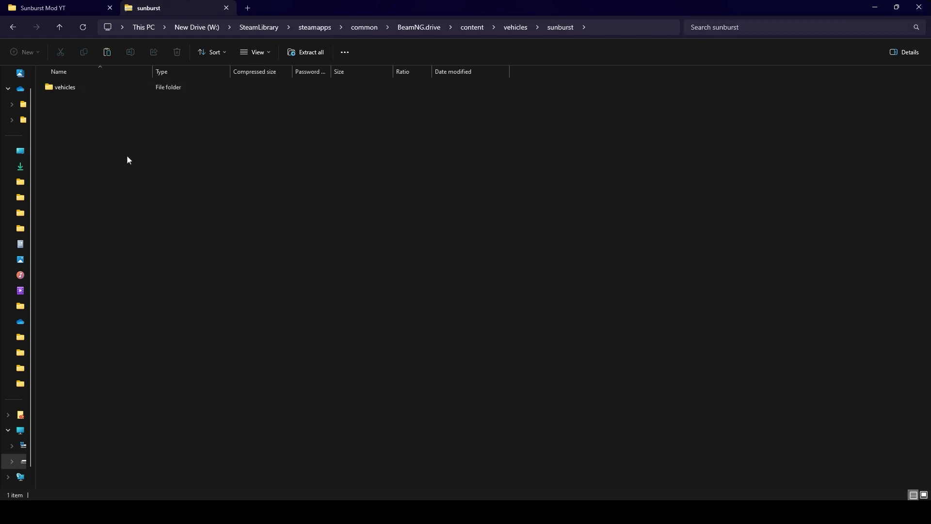
{"action": "double_click", "coordinate": [84, 88]}
{"action": "double_click", "coordinate": [84, 87]}
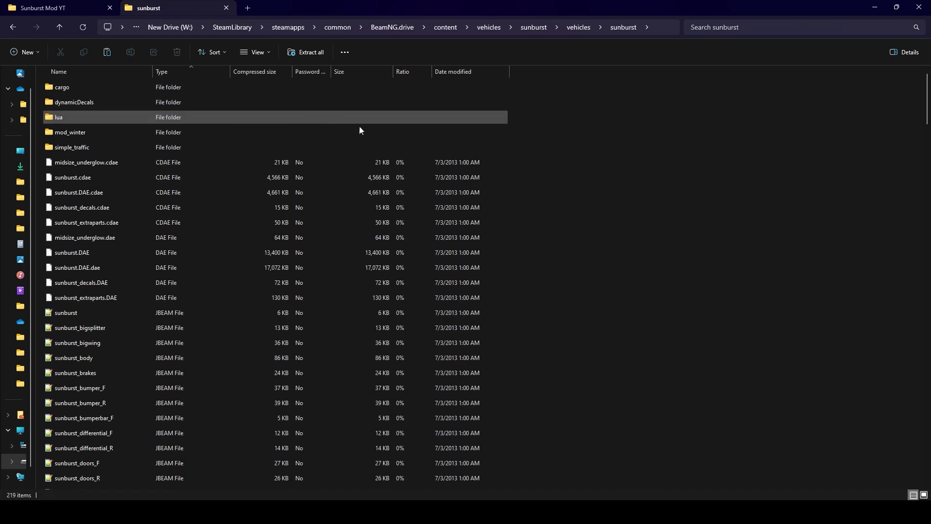
{"action": "scroll", "coordinate": [368, 232], "scroll_direction": "down", "scroll_amount": 10}
{"action": "scroll", "coordinate": [364, 238], "scroll_direction": "up", "scroll_amount": 10}
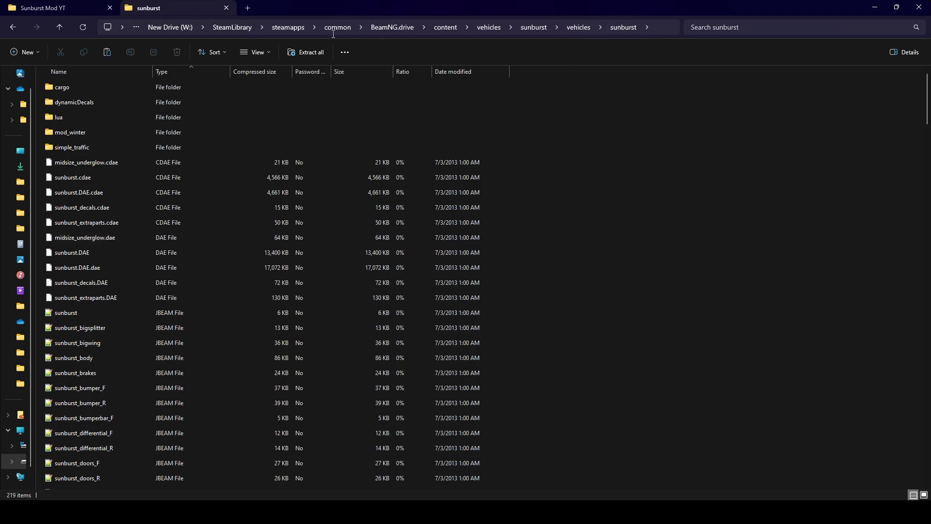
Create a folder named vehicles inside Sunburst Mod YT and open it
{"action": "left_click", "coordinate": [88, 7]}
{"action": "right_click", "coordinate": [262, 174]}
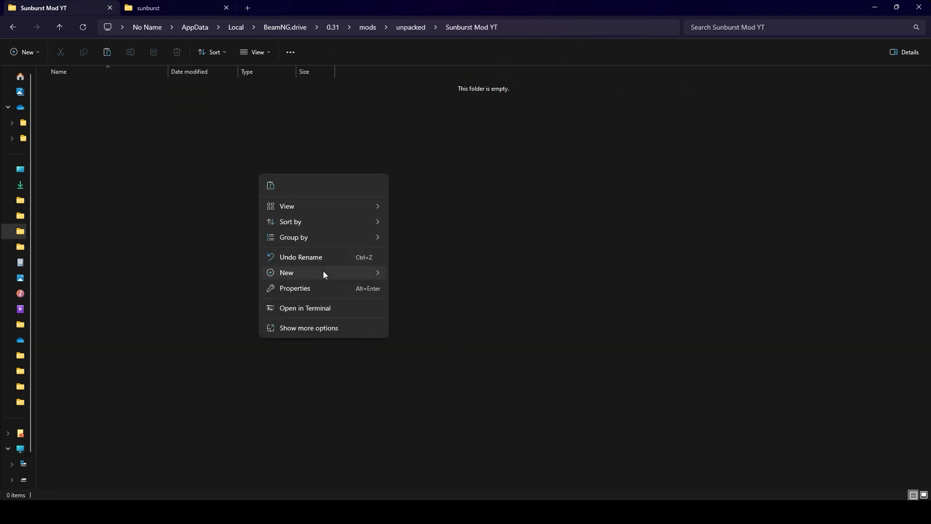
{"action": "mouse_move", "coordinate": [324, 275]}
{"action": "left_click", "coordinate": [436, 271]}
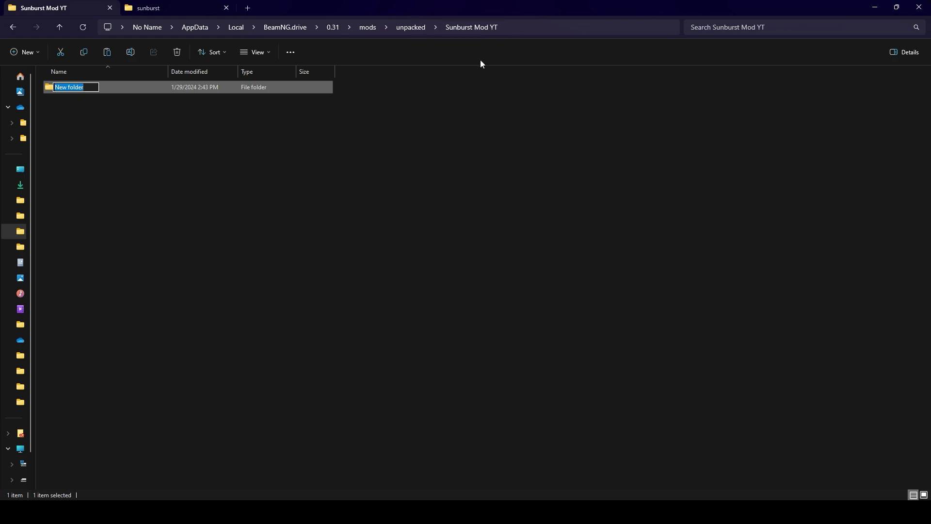
{"action": "type", "text": "vehicles"}
{"action": "key", "text": "Return"}
{"action": "key", "text": "Return"}
Create a folder named sunburst inside the mod's vehicles folder and open it
{"action": "right_click", "coordinate": [147, 168]}
{"action": "mouse_move", "coordinate": [199, 272]}
{"action": "left_click", "coordinate": [359, 273]}
{"action": "type", "text": "sunburst"}
{"action": "key", "text": "Return"}
{"action": "double_click", "coordinate": [121, 92]}
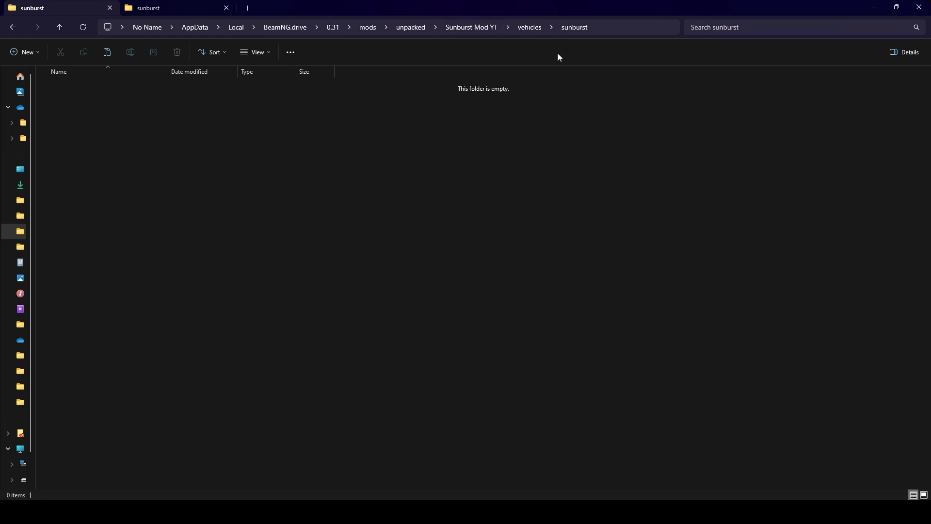
Look through the DAE and JBEAM files in the game's sunburst folder and compare its location with the mod's sunburst folder
{"action": "left_click", "coordinate": [185, 8]}
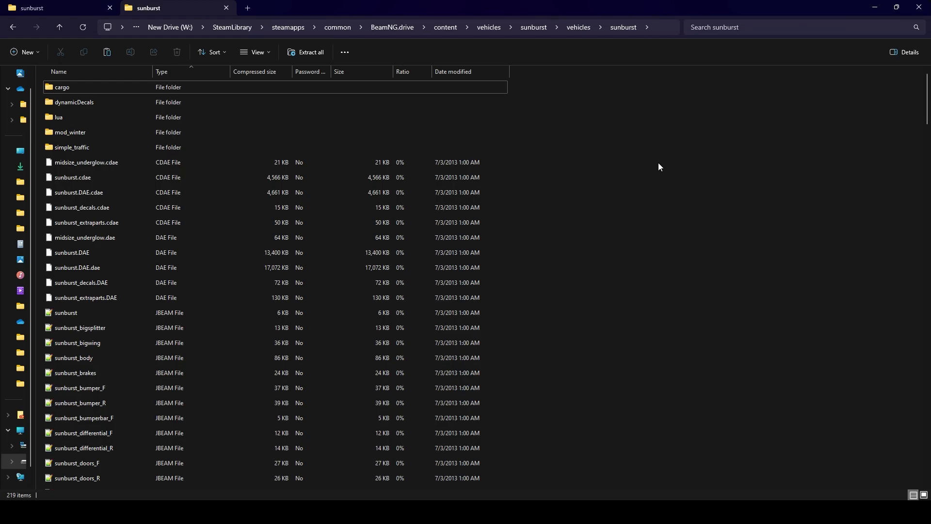
{"action": "key", "text": "ctrl+Tab"}
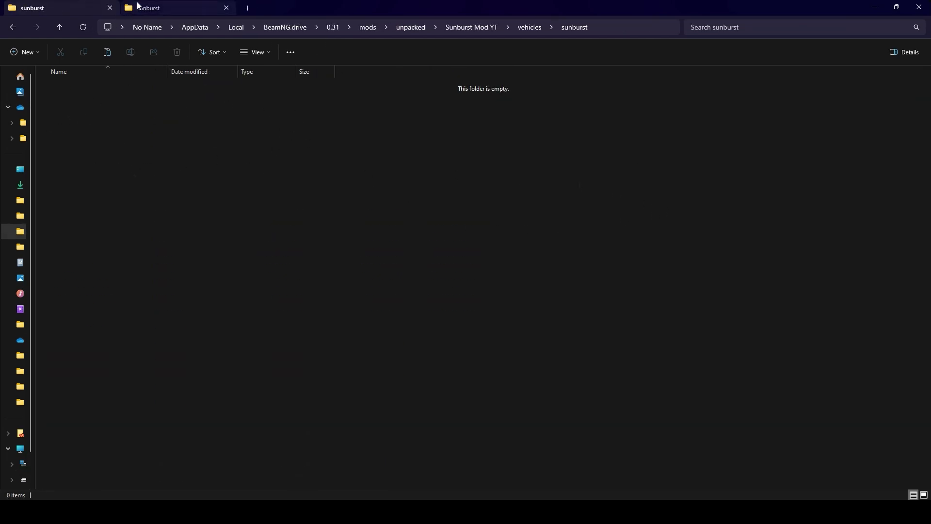
{"action": "left_click", "coordinate": [180, 8]}
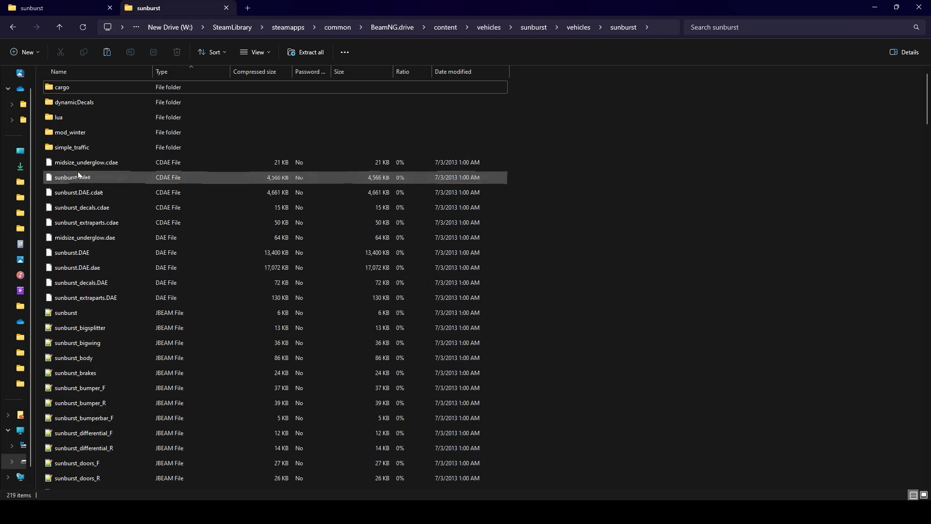
{"action": "scroll", "coordinate": [97, 302], "scroll_direction": "down", "scroll_amount": 4}
{"action": "scroll", "coordinate": [116, 306], "scroll_direction": "up", "scroll_amount": 3}
{"action": "scroll", "coordinate": [117, 311], "scroll_direction": "up", "scroll_amount": 1}
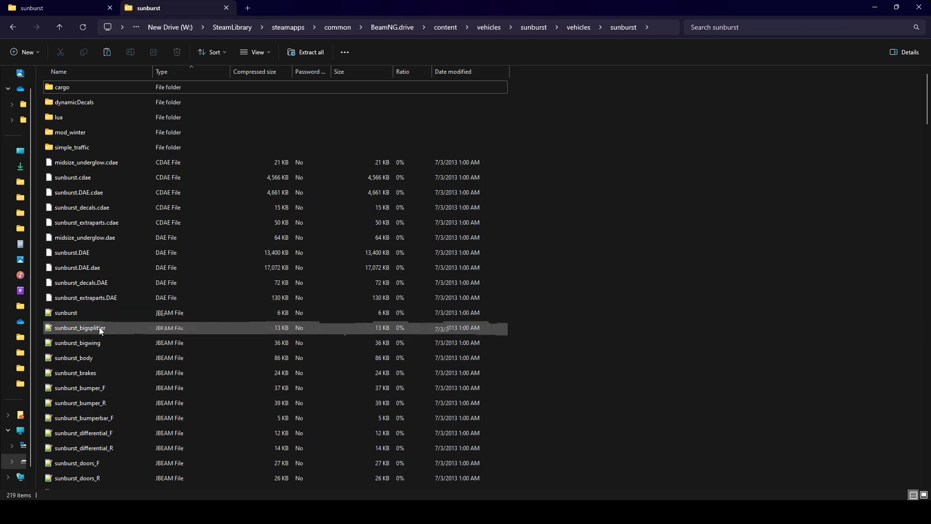
{"action": "left_click", "coordinate": [79, 10]}
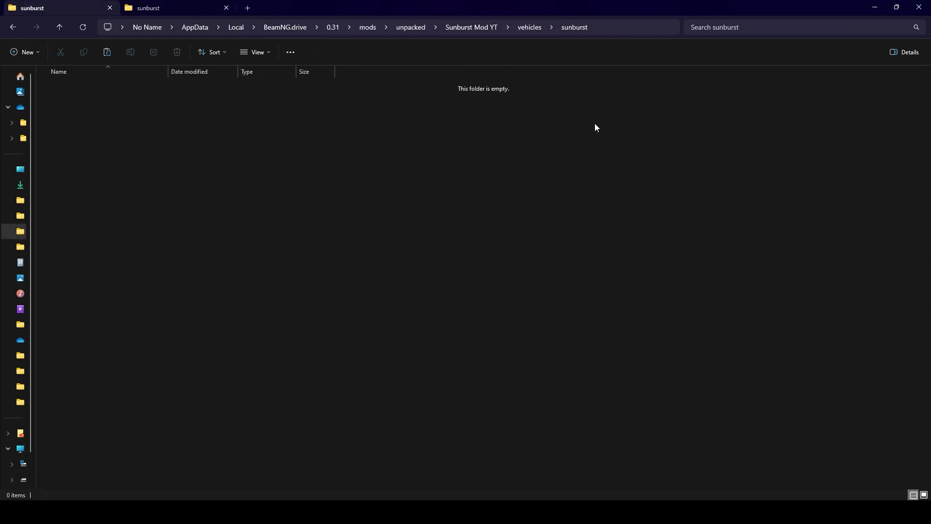
Search the game's sunburst folder for "exhaust" and copy the sunburst_exhaust JBEAM file into the mod's sunburst folder
{"action": "left_click", "coordinate": [177, 8]}
{"action": "left_click", "coordinate": [718, 30]}
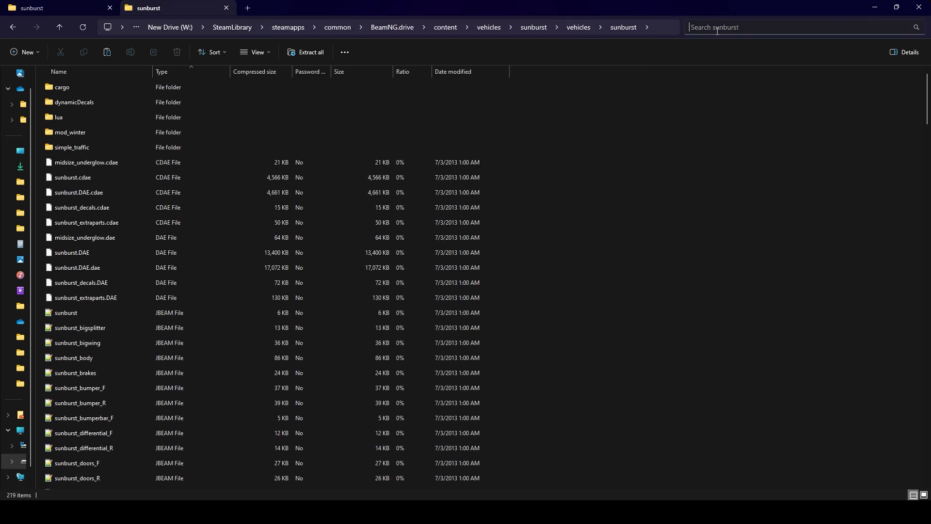
{"action": "type", "text": "exhaust"}
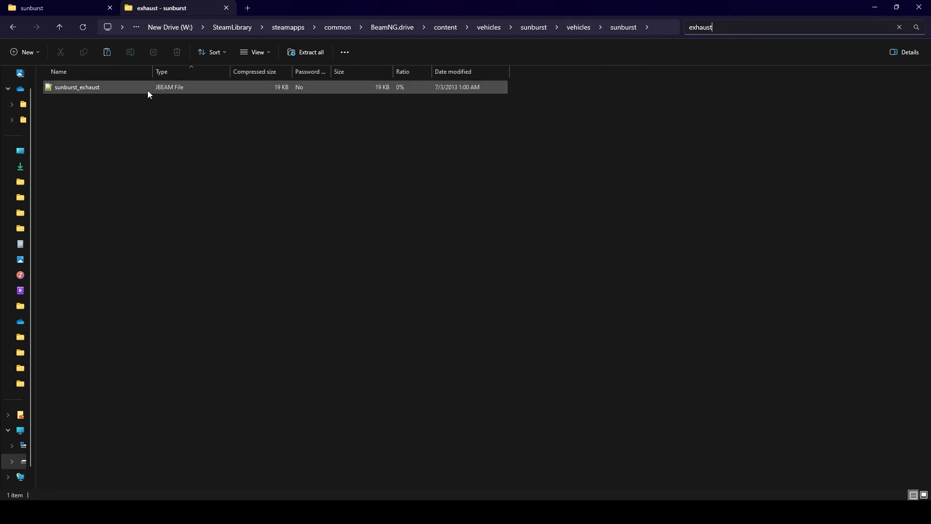
{"action": "left_click", "coordinate": [80, 7]}
{"action": "key", "text": "ctrl+Tab"}
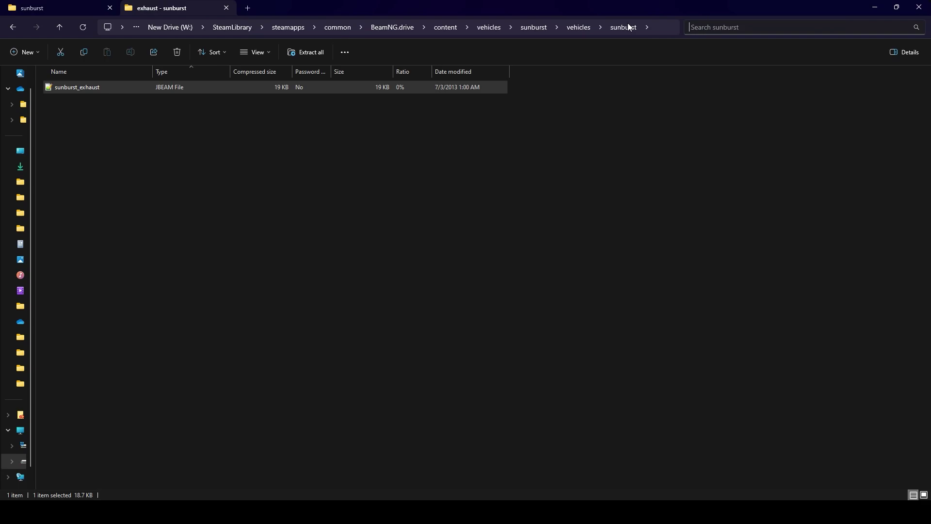
Search the game's sunburst folder for "dae" and copy sunburst.DAE into the mod's sunburst folder
{"action": "key", "text": "ctrl+f"}
{"action": "type", "text": "dae"}
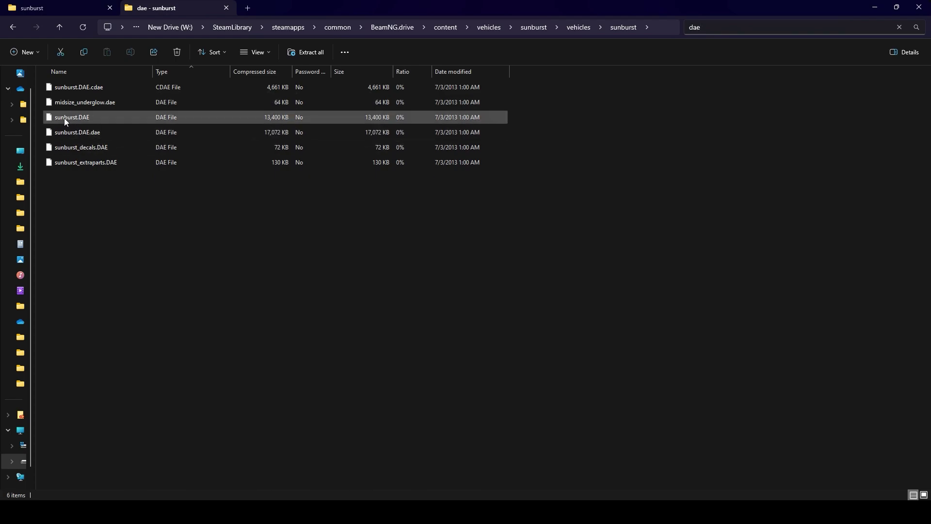
{"action": "left_click", "coordinate": [78, 119]}
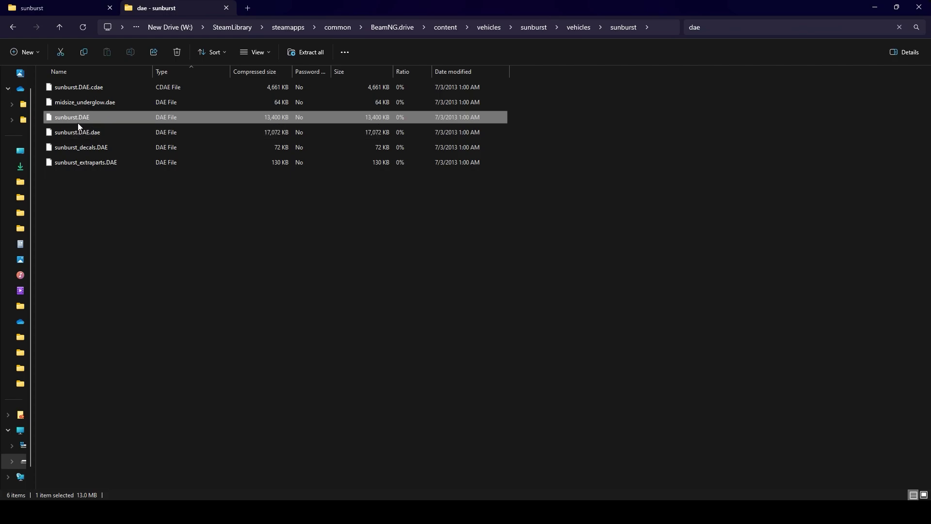
{"action": "left_click", "coordinate": [64, 8]}
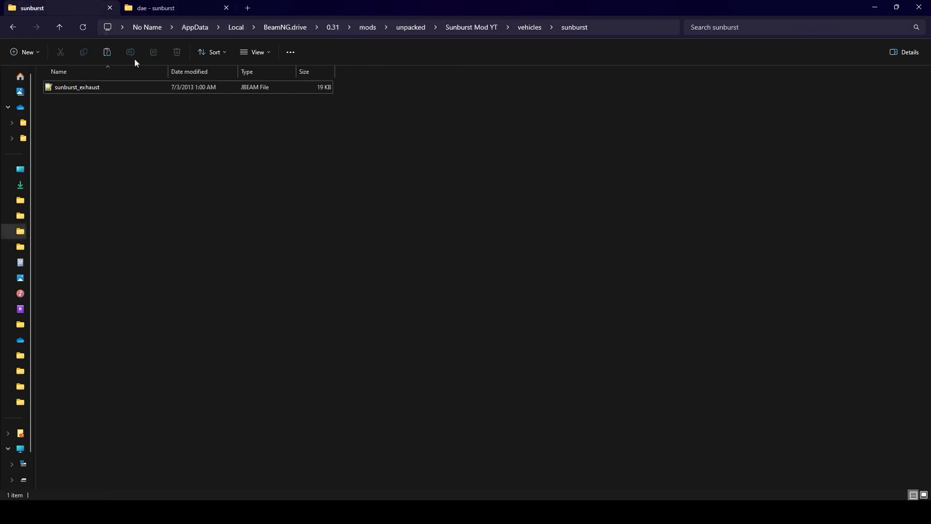
{"action": "key", "text": "ctrl+v"}
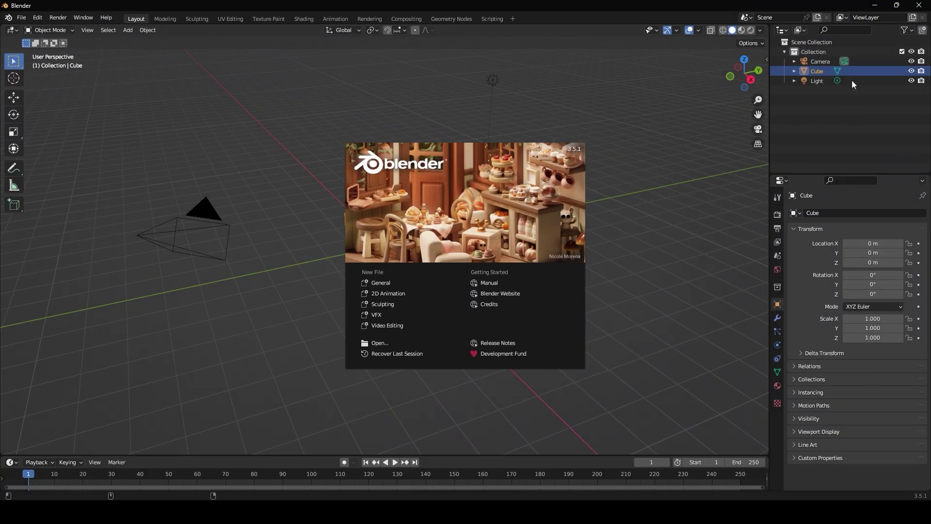
In Blender, dismiss the splash screen and delete the default camera, cube and light
{"action": "left_click", "coordinate": [852, 80]}
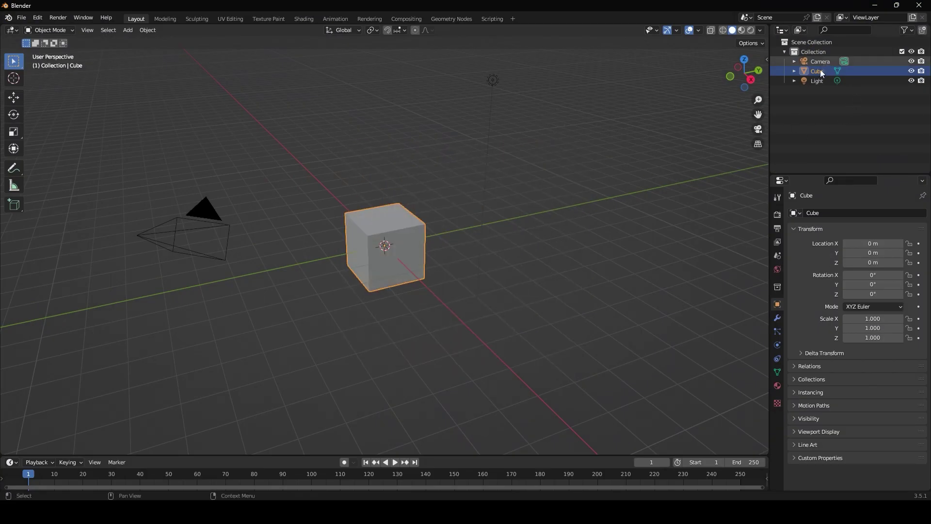
{"action": "key", "text": "a"}
{"action": "key", "text": "x"}
Import sunburst.DAE as Collada from the vehicles > sunburst folder of Sunburst Mod YT
{"action": "left_click", "coordinate": [21, 18]}
{"action": "mouse_move", "coordinate": [77, 149]}
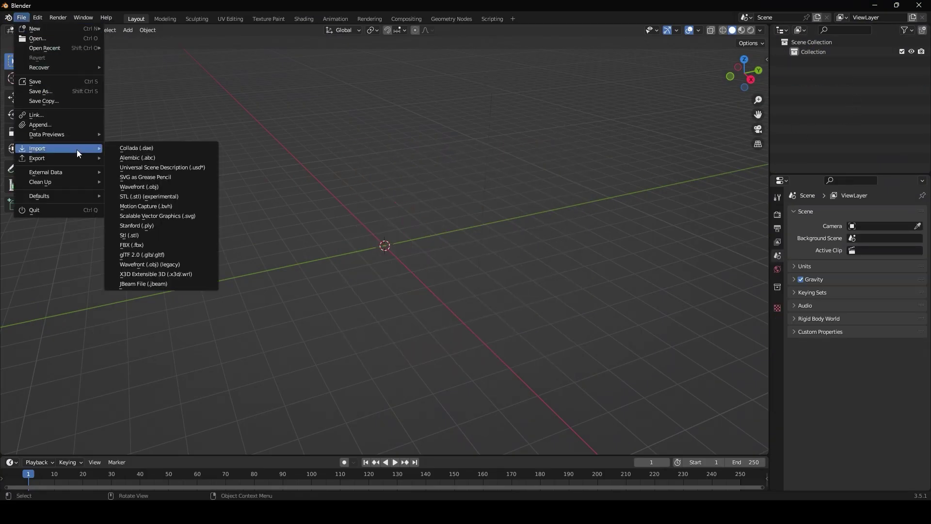
{"action": "left_click", "coordinate": [140, 148]}
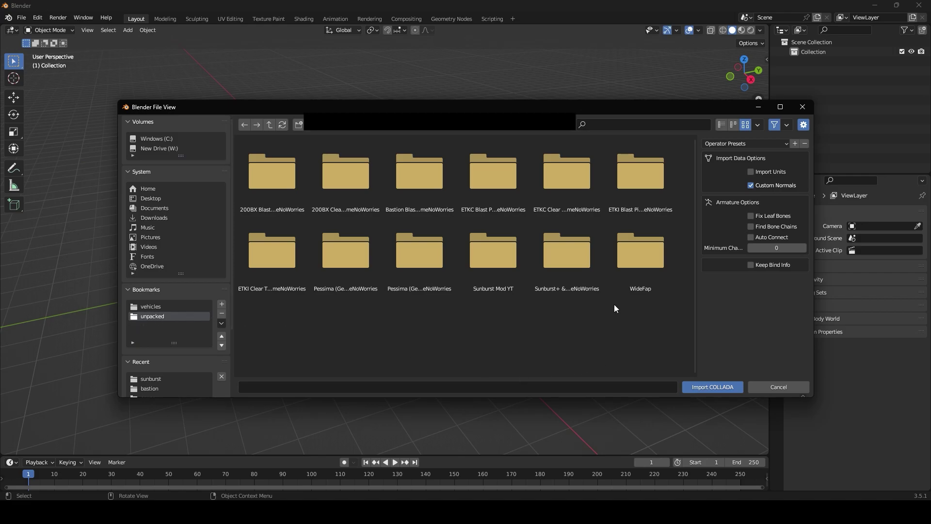
{"action": "double_click", "coordinate": [493, 262]}
{"action": "double_click", "coordinate": [272, 184]}
{"action": "double_click", "coordinate": [272, 184]}
{"action": "left_click", "coordinate": [482, 268]}
Box-select the upper body parts of the imported car and delete them
{"action": "mouse_move", "coordinate": [482, 268]}
{"action": "middle_mouse_down"}
{"action": "mouse_move", "coordinate": [462, 250]}
{"action": "mouse_move", "coordinate": [406, 243]}
{"action": "mouse_move", "coordinate": [468, 263]}
{"action": "middle_mouse_up"}
{"action": "scroll", "coordinate": [414, 276], "scroll_direction": "up", "scroll_amount": 3}
{"action": "middle_click_drag", "start_coordinate": [414, 277], "coordinate": [391, 258]}
{"action": "left_click_drag", "start_coordinate": [268, 114], "coordinate": [547, 187]}
{"action": "key", "text": "Delete"}
{"action": "scroll", "coordinate": [844, 131], "scroll_direction": "down", "scroll_amount": 5}
{"action": "left_click", "coordinate": [834, 82]}
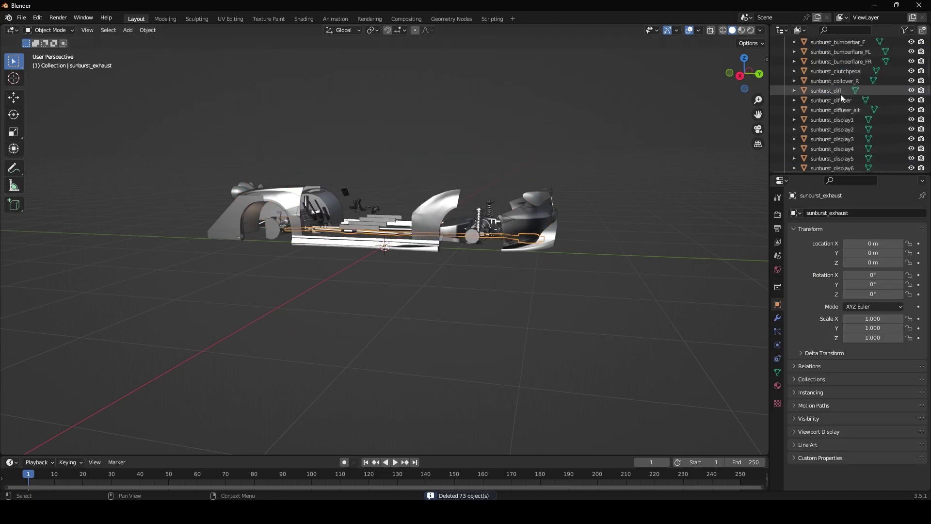
Delete all remaining car parts from the scene, keeping only sunburst_exhaust_fartcan
{"action": "scroll", "coordinate": [842, 97], "scroll_direction": "up", "scroll_amount": 8}
{"action": "left_click", "coordinate": [832, 60], "text": "shift"}
{"action": "key", "text": "Delete"}
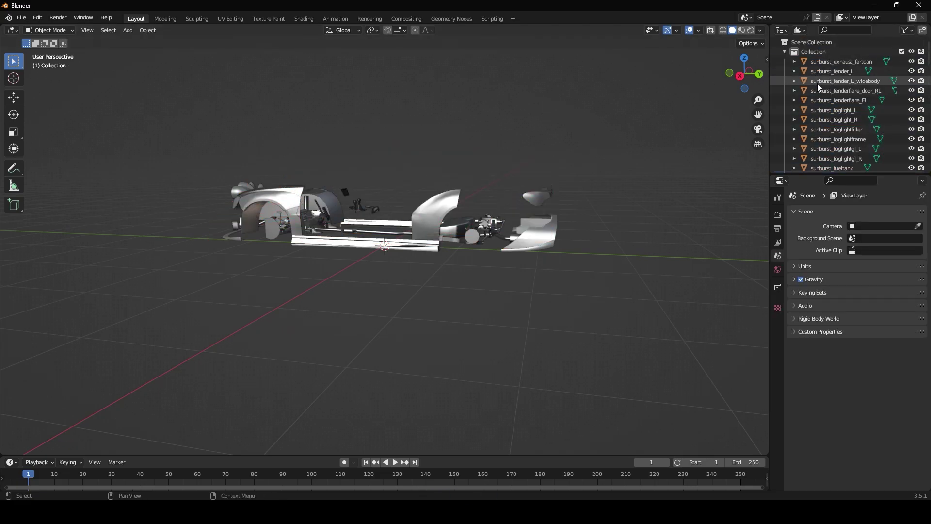
{"action": "left_click", "coordinate": [836, 71]}
{"action": "scroll", "coordinate": [837, 88], "scroll_direction": "down", "scroll_amount": 20}
{"action": "left_click", "coordinate": [843, 164], "text": "shift"}
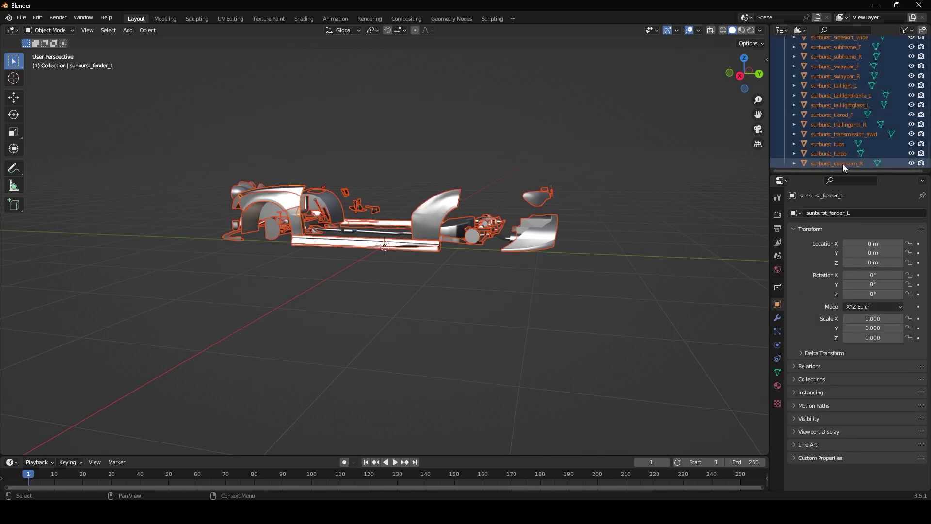
{"action": "key", "text": "Delete"}
Rename the sunburst_exhaust_fartcan object to sunburst_exhaust_customblast
{"action": "middle_click_drag", "start_coordinate": [439, 207], "coordinate": [445, 296]}
{"action": "double_click", "coordinate": [851, 63]}
{"action": "left_click_drag", "start_coordinate": [875, 63], "coordinate": [856, 67]}
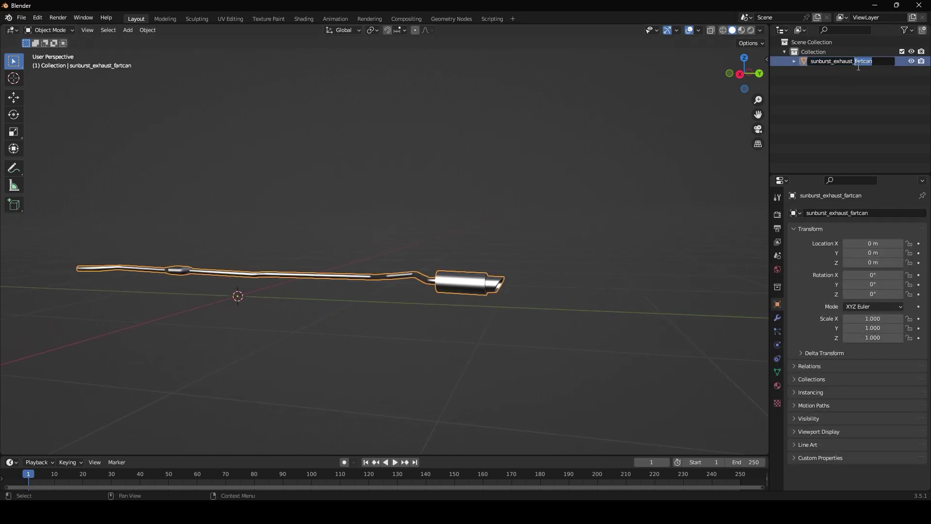
{"action": "type", "text": "customblast"}
{"action": "key", "text": "Return"}
Open the exhaust mesh for editing in Edit Mode and display it in wireframe shading
{"action": "middle_click_drag", "start_coordinate": [619, 266], "coordinate": [616, 316]}
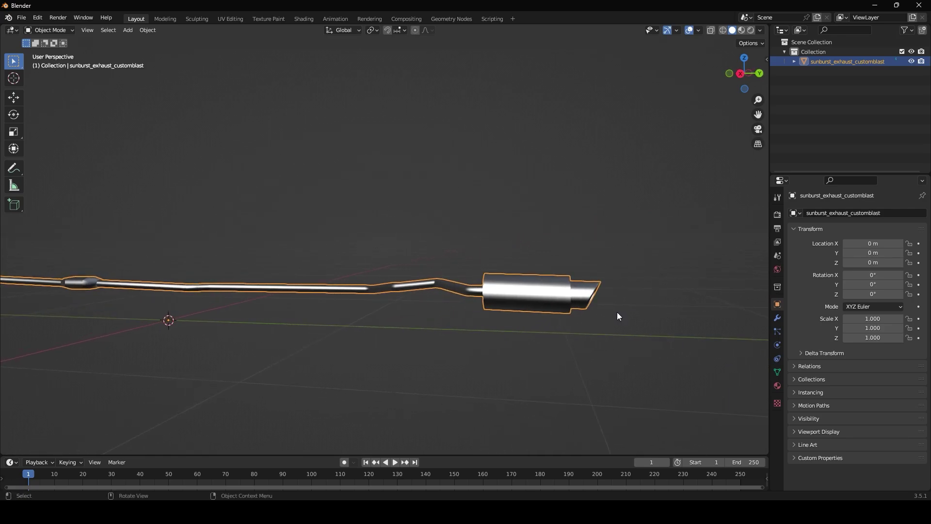
{"action": "key", "text": "Tab"}
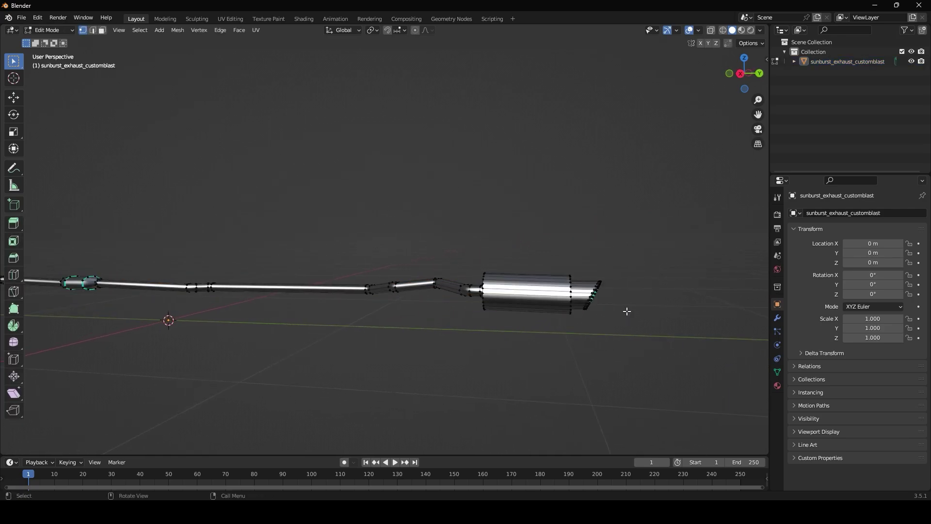
{"action": "key", "text": "z"}
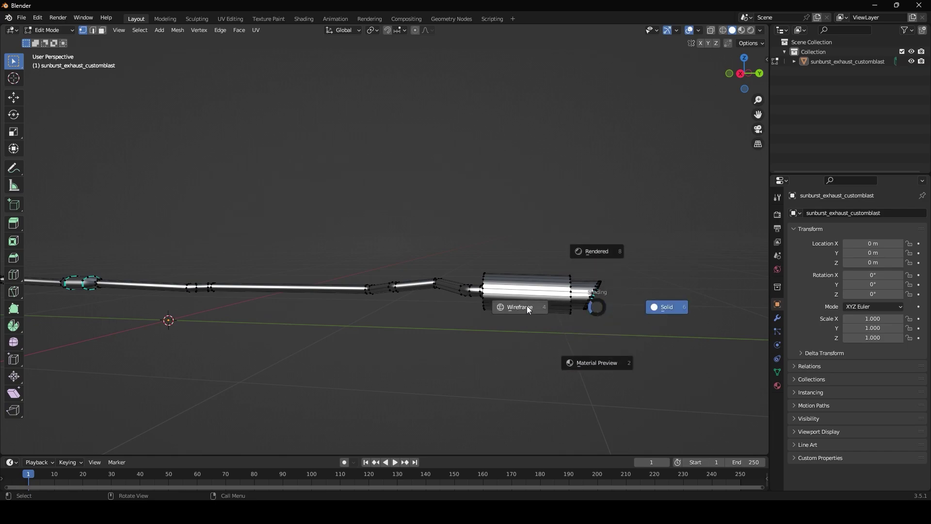
{"action": "left_click", "coordinate": [531, 308]}
{"action": "mouse_move", "coordinate": [630, 305]}
{"action": "middle_mouse_down"}
{"action": "mouse_move", "coordinate": [568, 316]}
{"action": "mouse_move", "coordinate": [616, 312]}
{"action": "mouse_move", "coordinate": [594, 343]}
{"action": "mouse_move", "coordinate": [574, 316]}
{"action": "mouse_move", "coordinate": [590, 318]}
{"action": "mouse_move", "coordinate": [557, 326]}
{"action": "mouse_move", "coordinate": [574, 336]}
{"action": "middle_mouse_up"}
{"action": "key", "text": "z"}
{"action": "left_click", "coordinate": [615, 302]}
{"action": "middle_click_drag", "start_coordinate": [603, 304], "coordinate": [570, 306]}
{"action": "left_click_drag", "start_coordinate": [123, 309], "coordinate": [172, 364]}
{"action": "middle_click_drag", "start_coordinate": [154, 331], "coordinate": [208, 319]}
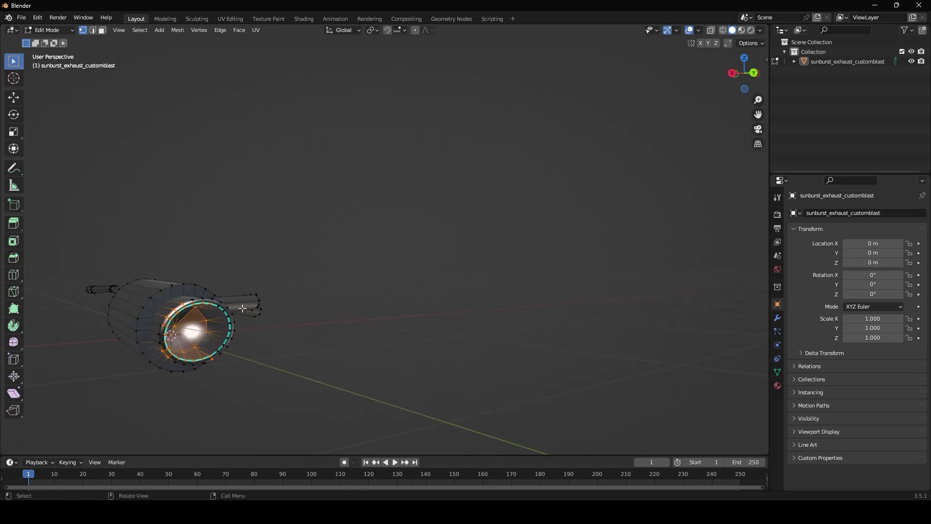
{"action": "key", "text": "z"}
{"action": "left_click", "coordinate": [371, 305]}
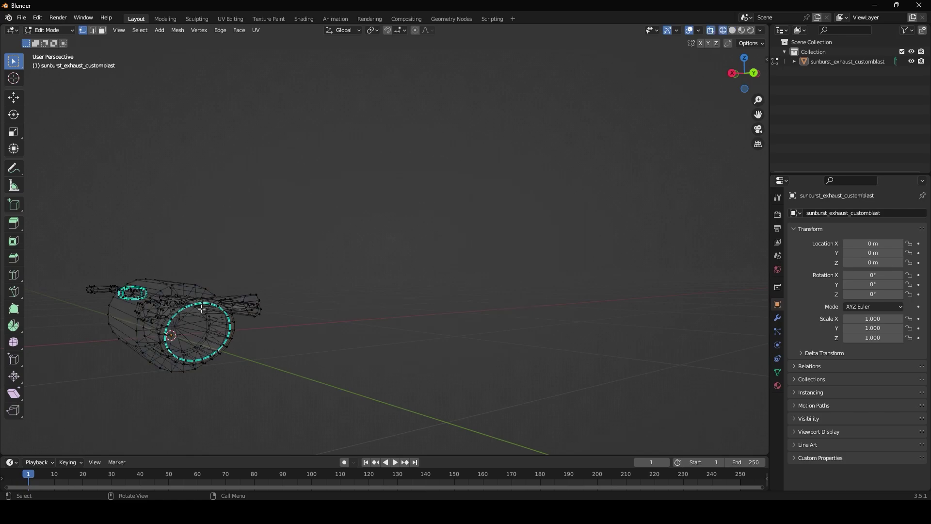
{"action": "left_click_drag", "start_coordinate": [154, 300], "coordinate": [208, 351]}
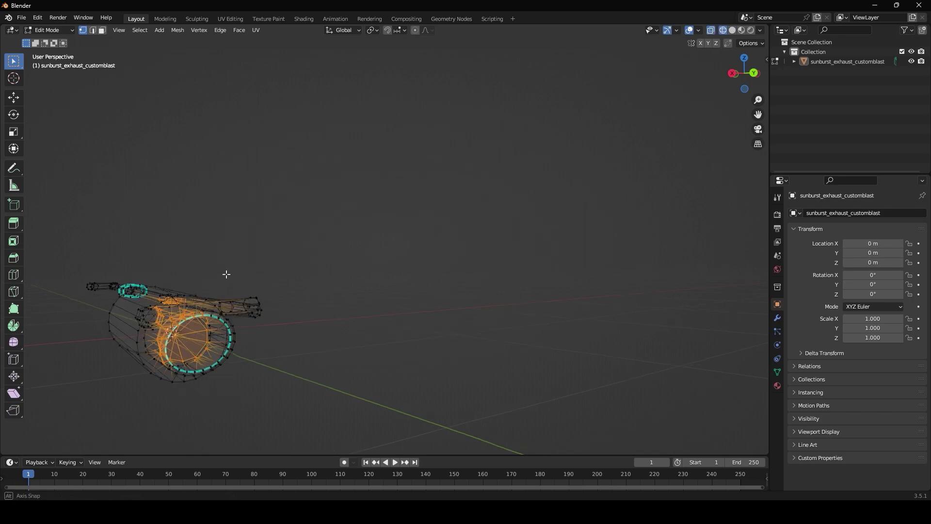
{"action": "middle_click_drag", "start_coordinate": [226, 276], "coordinate": [227, 288]}
{"action": "middle_click_drag", "start_coordinate": [168, 297], "coordinate": [194, 280]}
{"action": "middle_click_drag", "start_coordinate": [102, 295], "coordinate": [524, 344]}
{"action": "key", "text": "alt+a"}
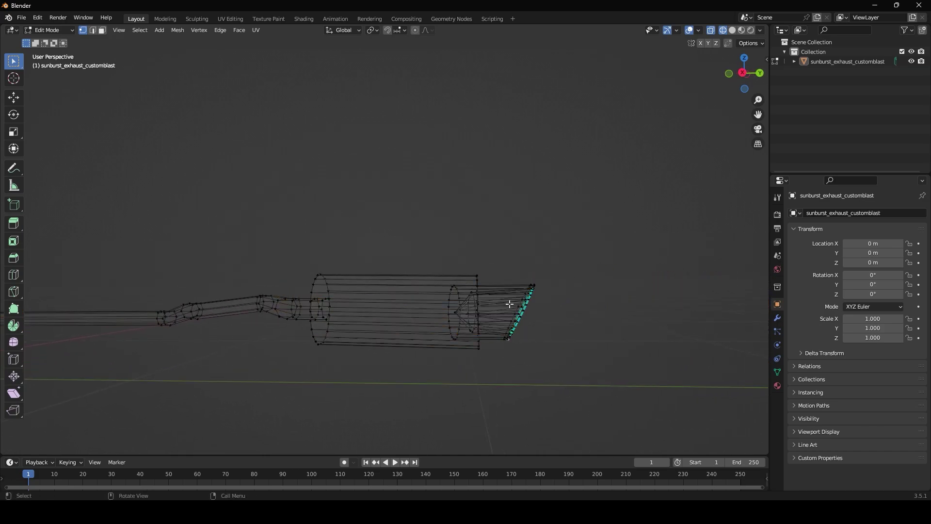
{"action": "left_click_drag", "start_coordinate": [495, 267], "coordinate": [562, 398]}
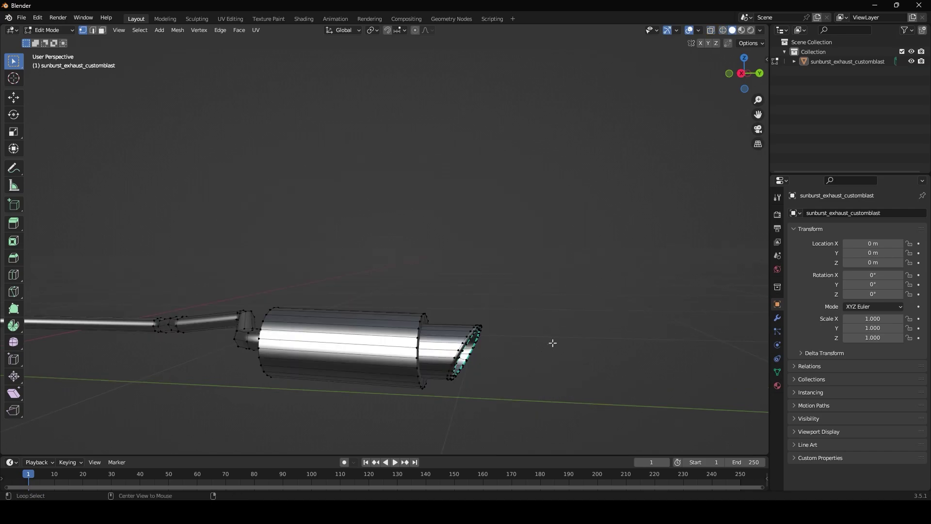
In wireframe shading, select the vertices at the muffler tip's open end and move them outward along Y and slightly down along Z
{"action": "key", "text": "z"}
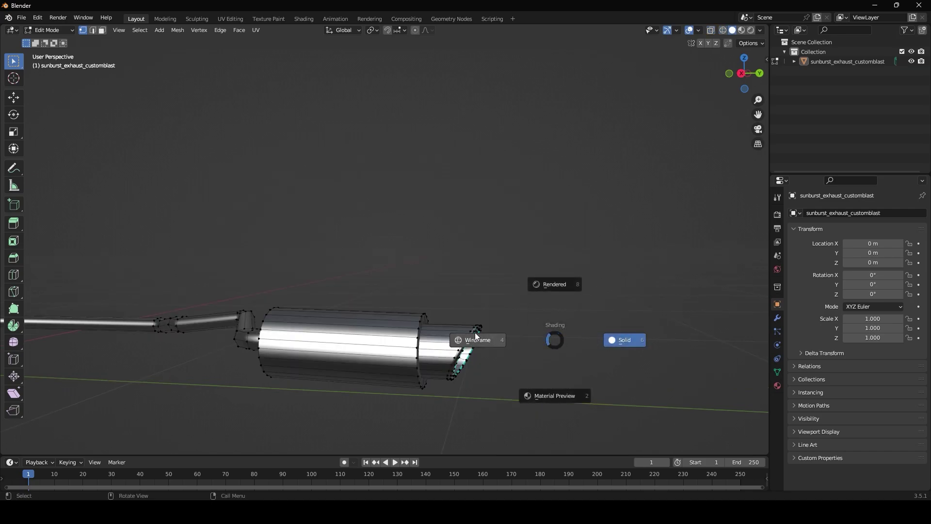
{"action": "left_click", "coordinate": [459, 336]}
{"action": "left_click_drag", "start_coordinate": [443, 313], "coordinate": [518, 406]}
{"action": "middle_click_drag", "start_coordinate": [510, 383], "coordinate": [519, 382]}
{"action": "left_click", "coordinate": [13, 97]}
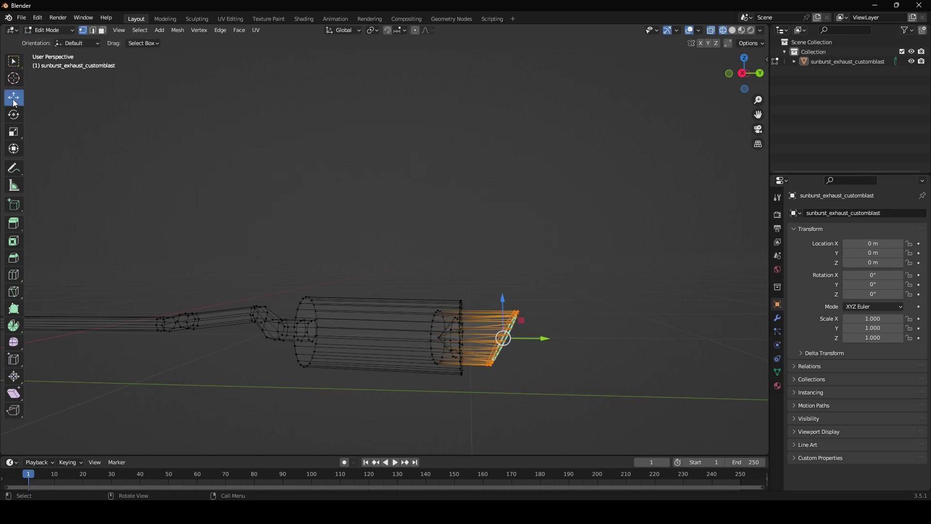
{"action": "left_click_drag", "start_coordinate": [554, 343], "coordinate": [595, 348]}
{"action": "left_click_drag", "start_coordinate": [562, 302], "coordinate": [564, 335]}
{"action": "middle_click_drag", "start_coordinate": [564, 334], "coordinate": [447, 289]}
{"action": "middle_click_drag", "start_coordinate": [349, 292], "coordinate": [478, 278], "text": "shift"}
{"action": "middle_click_drag", "start_coordinate": [259, 371], "coordinate": [284, 381]}
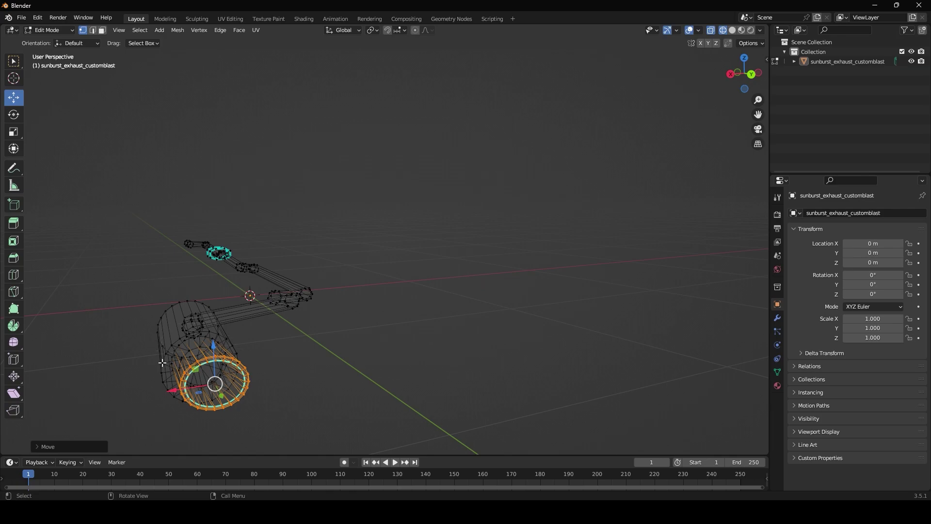
{"action": "middle_click_drag", "start_coordinate": [163, 363], "coordinate": [419, 397]}
{"action": "key", "text": "ctrl+l"}
{"action": "middle_click_drag", "start_coordinate": [492, 367], "coordinate": [578, 369]}
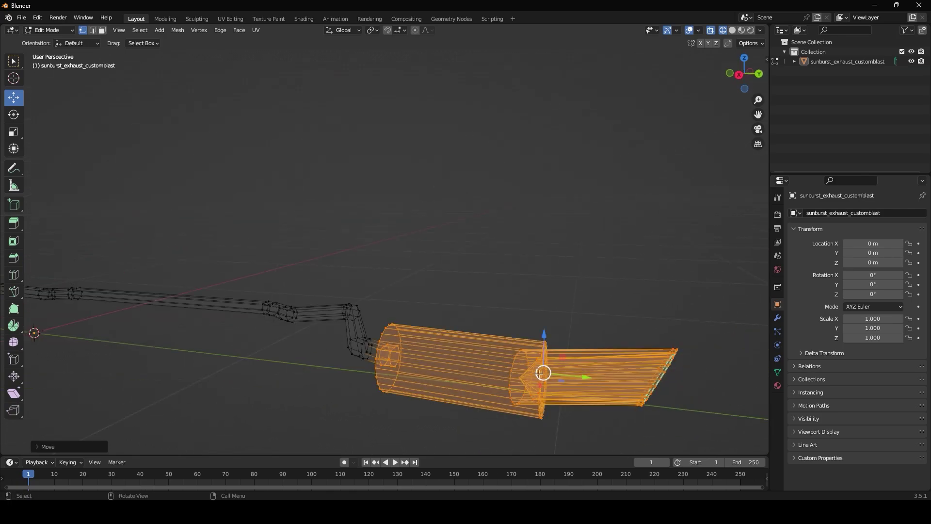
{"action": "left_click_drag", "start_coordinate": [543, 372], "coordinate": [697, 344]}
{"action": "key", "text": "ctrl+z"}
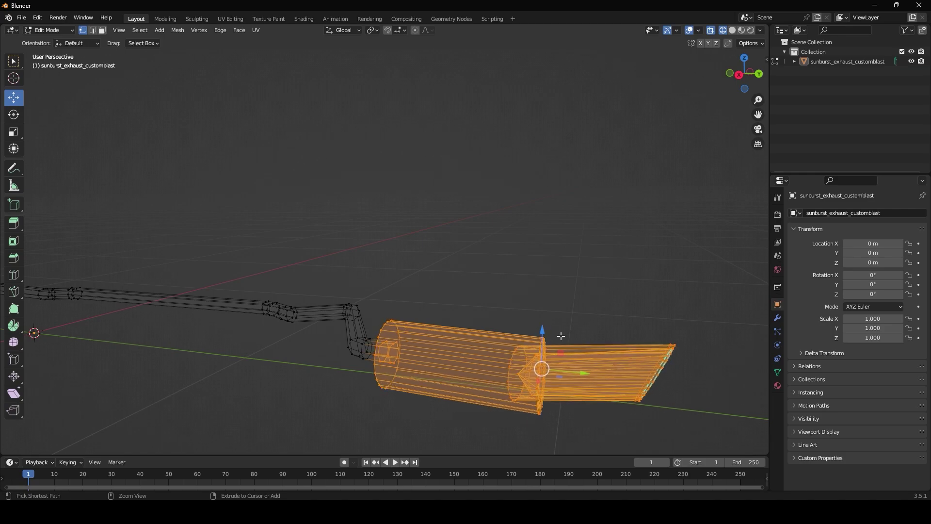
Select only the tip's open-end vertices and move them farther outward along Y, slightly up along Z and sideways along X
{"action": "key", "text": "alt+a"}
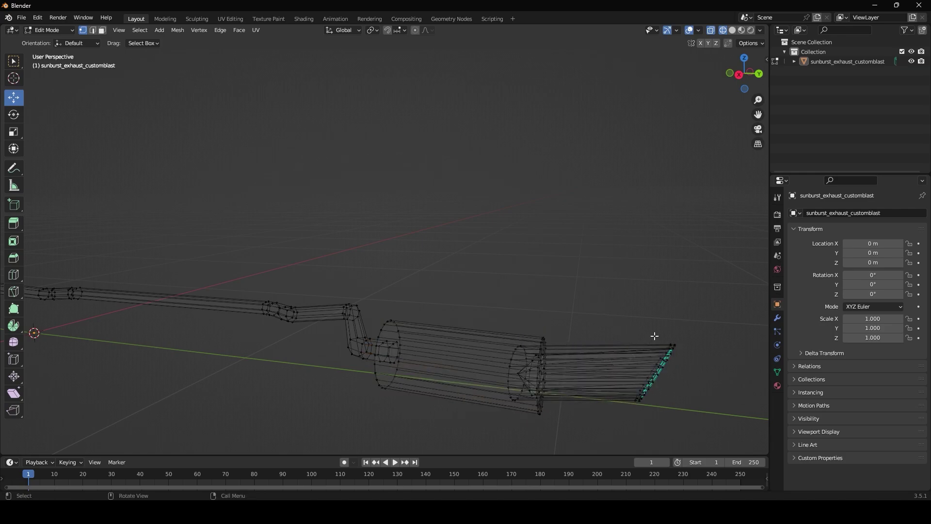
{"action": "left_click_drag", "start_coordinate": [615, 309], "coordinate": [706, 426]}
{"action": "left_click_drag", "start_coordinate": [680, 377], "coordinate": [2, 369]}
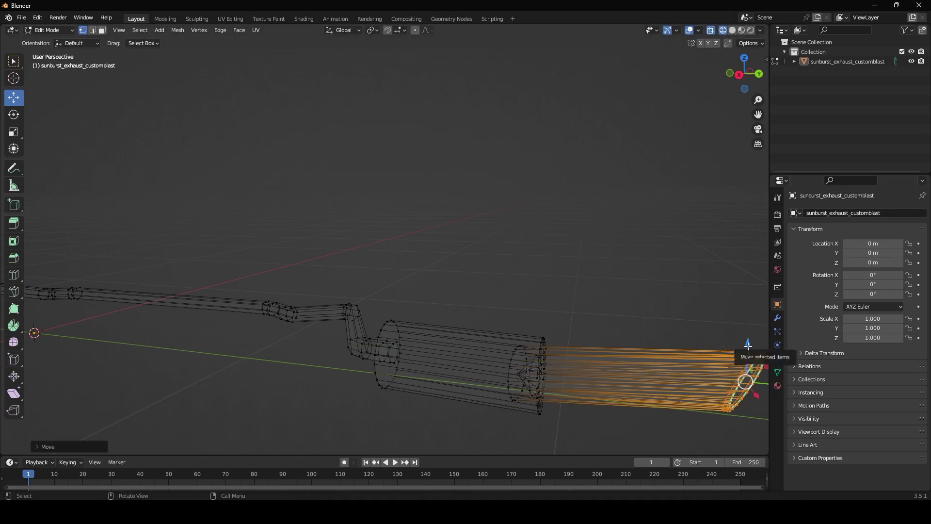
{"action": "left_click_drag", "start_coordinate": [750, 350], "coordinate": [749, 339]}
{"action": "middle_click_drag", "start_coordinate": [620, 364], "coordinate": [327, 337]}
{"action": "left_click_drag", "start_coordinate": [192, 339], "coordinate": [166, 339]}
Select the vertices where the tip meets the rear of the muffler and shift them slightly sideways along X
{"action": "middle_click_drag", "start_coordinate": [252, 370], "coordinate": [422, 377]}
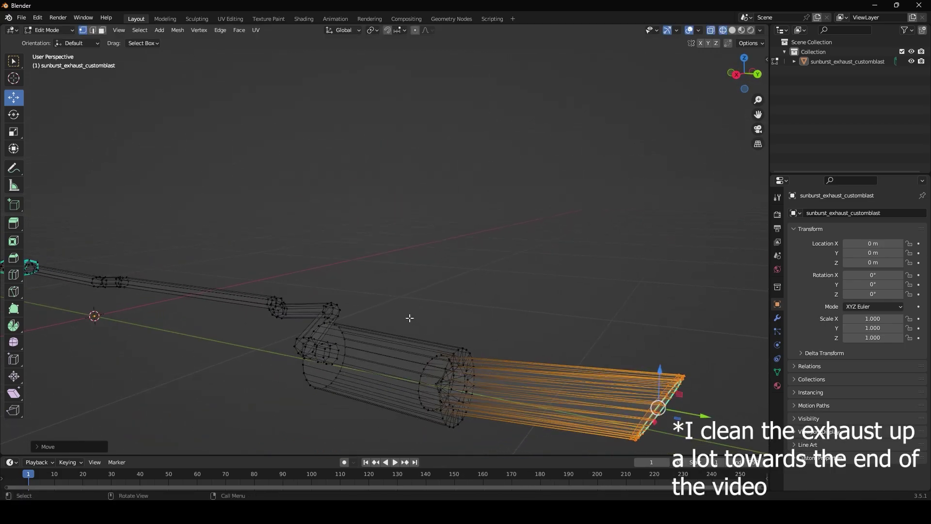
{"action": "left_click_drag", "start_coordinate": [409, 318], "coordinate": [488, 437]}
{"action": "left_click_drag", "start_coordinate": [432, 398], "coordinate": [424, 405]}
{"action": "middle_click_drag", "start_coordinate": [427, 402], "coordinate": [305, 375]}
{"action": "scroll", "coordinate": [303, 380], "scroll_direction": "down", "scroll_amount": 5}
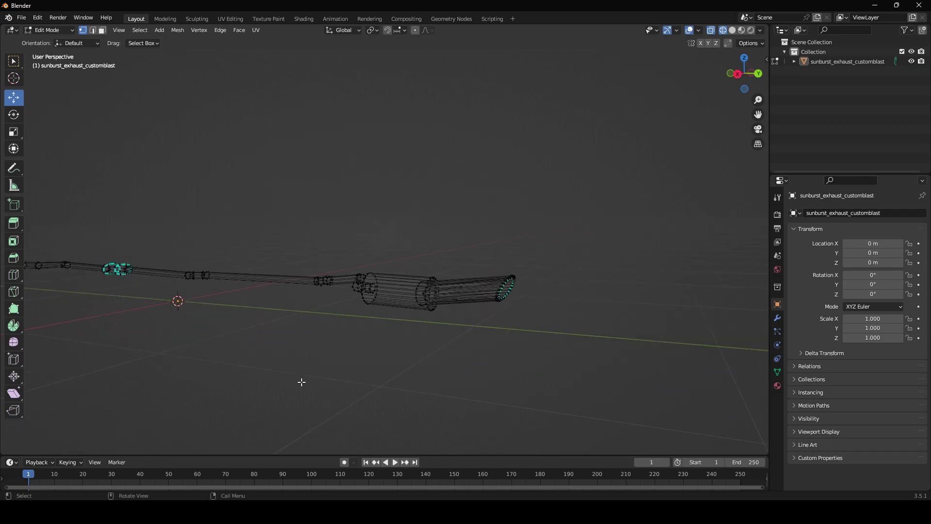
{"action": "middle_click_drag", "start_coordinate": [432, 329], "coordinate": [412, 324]}
{"action": "scroll", "coordinate": [412, 324], "scroll_direction": "down", "scroll_amount": 1}
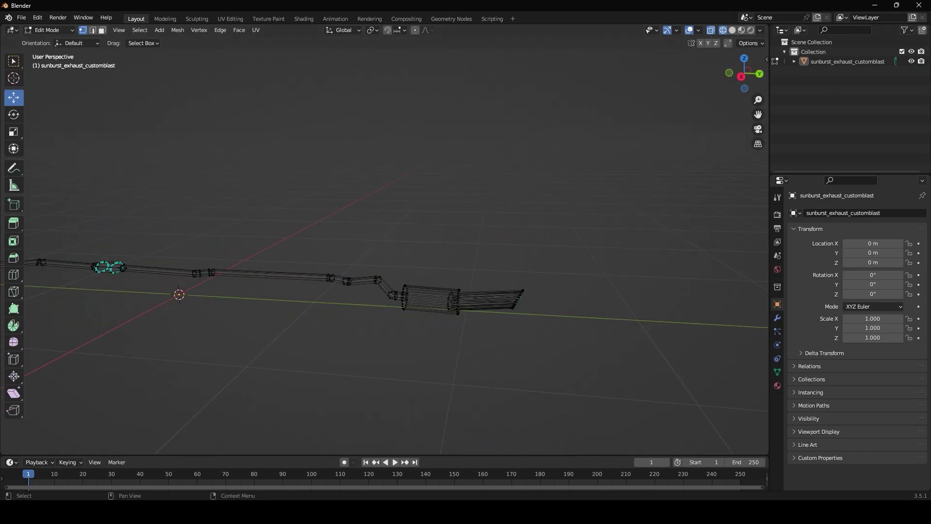
Export the exhaust model as a Collada file named exhaustyt.dae into the mod's sunburst folder
{"action": "left_click", "coordinate": [21, 17]}
{"action": "mouse_move", "coordinate": [73, 158]}
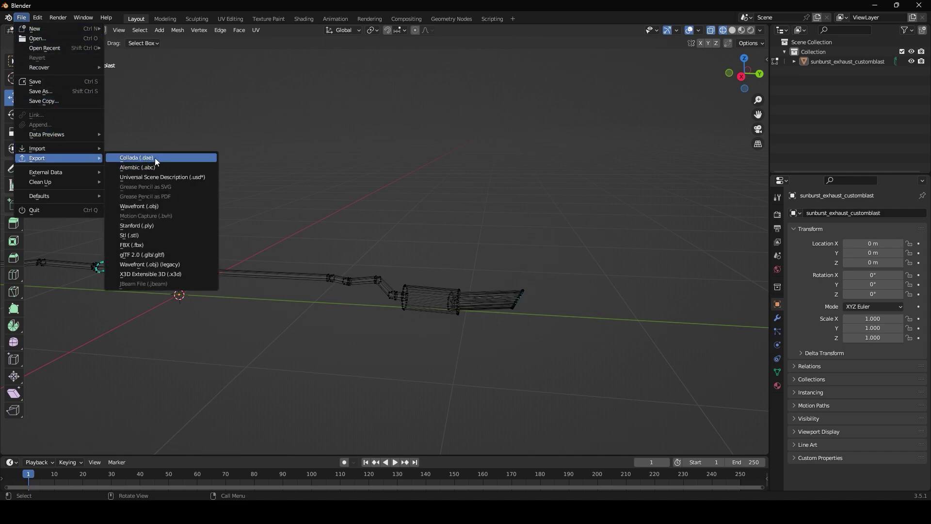
{"action": "left_click", "coordinate": [146, 158]}
{"action": "double_click", "coordinate": [493, 252]}
{"action": "double_click", "coordinate": [286, 176]}
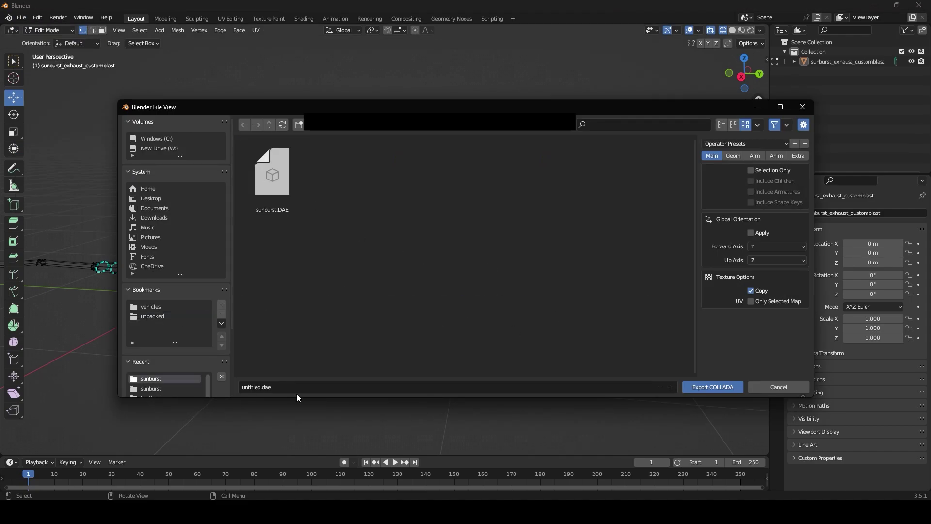
{"action": "left_click", "coordinate": [261, 388]}
{"action": "type", "text": "exhausty"}
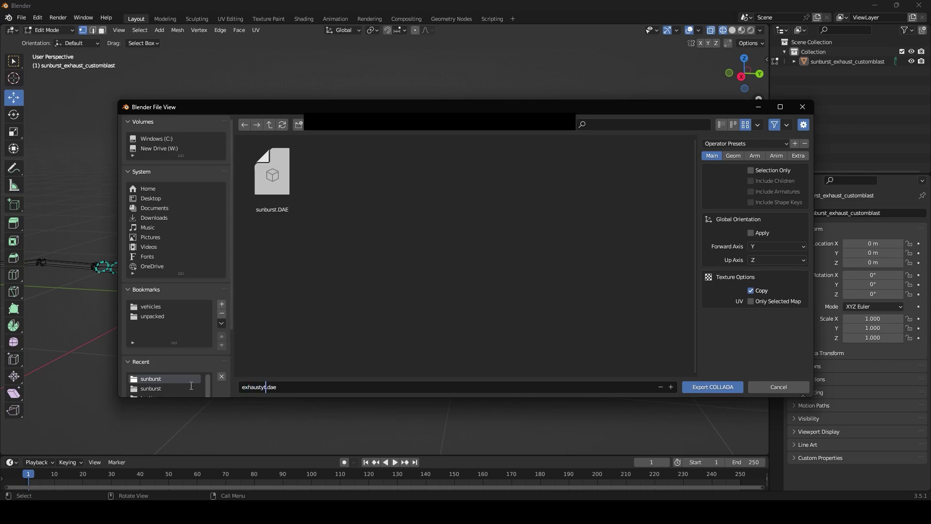
{"action": "left_click", "coordinate": [687, 388]}
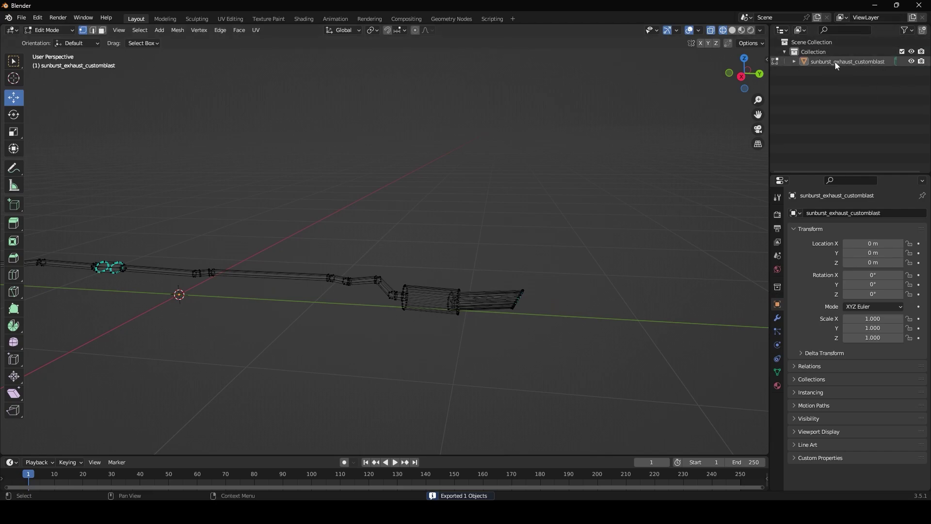
Switch to sunburst_exhaust.jbeam in Notepad++ and find the "rs exhaust" entry
{"action": "left_click", "coordinate": [876, 6]}
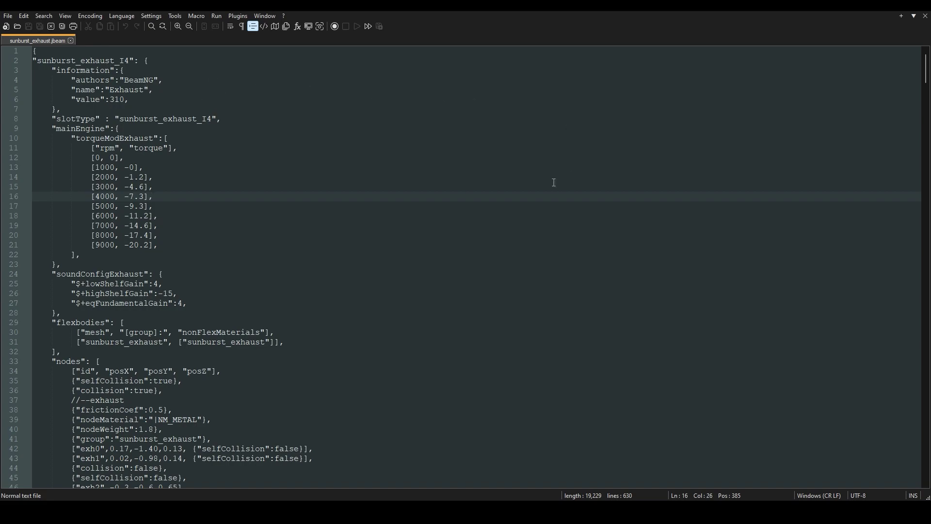
{"action": "scroll", "coordinate": [141, 104], "scroll_direction": "down", "scroll_amount": 5}
{"action": "left_click", "coordinate": [224, 232]}
{"action": "key", "text": "ctrl+f"}
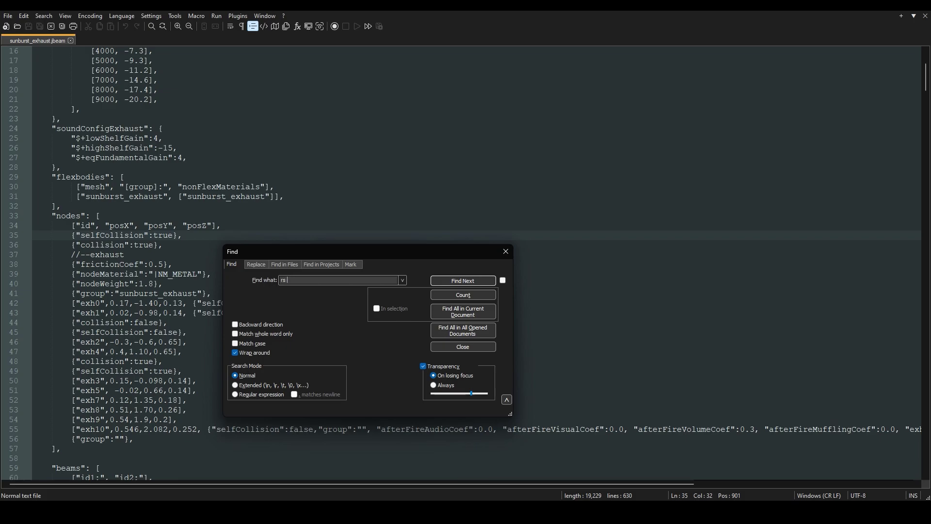
{"action": "type", "text": "rs exhaust"}
{"action": "key", "text": "Return"}
{"action": "key", "text": "Escape"}
Copy the entire sunburst_exhaust_I4_RS block and paste the duplicate directly after the original block
{"action": "left_click_drag", "start_coordinate": [33, 225], "coordinate": [102, 333]}
{"action": "scroll", "coordinate": [196, 312], "scroll_direction": "down", "scroll_amount": 13}
{"action": "scroll", "coordinate": [199, 315], "scroll_direction": "down", "scroll_amount": 20}
{"action": "key", "text": "ctrl+c"}
{"action": "triple_click", "coordinate": [101, 333]}
{"action": "key", "text": "ctrl+v"}
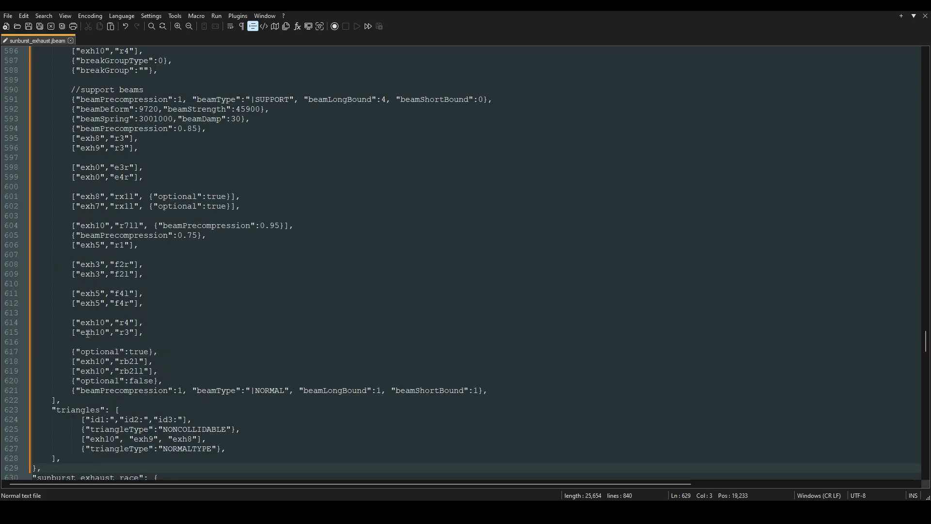
Rename the duplicated block to sunburst_exhaust_I4_RS_blast and set its name value to "Blastpipe (YT Tutorial)"
{"action": "scroll", "coordinate": [97, 318], "scroll_direction": "up", "scroll_amount": 9}
{"action": "scroll", "coordinate": [97, 318], "scroll_direction": "up", "scroll_amount": 20}
{"action": "left_click", "coordinate": [145, 216]}
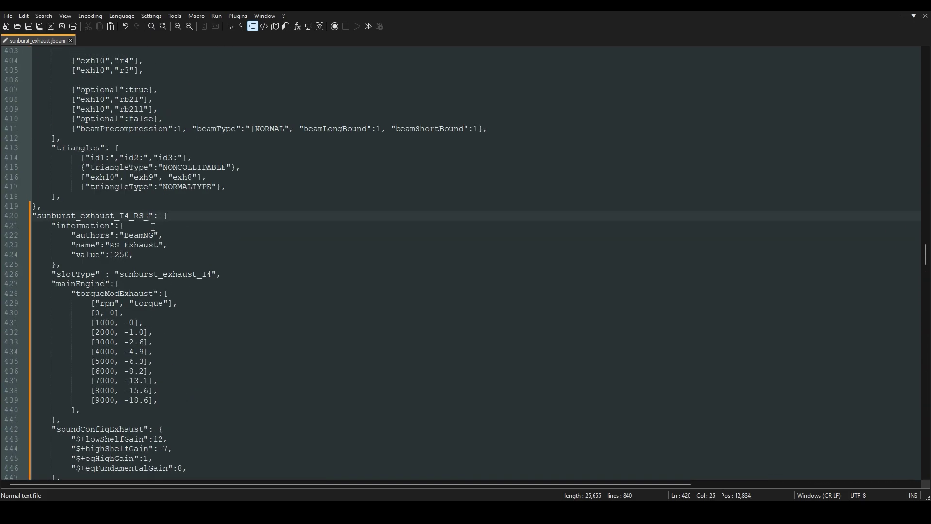
{"action": "left_click_drag", "start_coordinate": [165, 242], "coordinate": [111, 246]}
{"action": "type", "text": "Blas"}
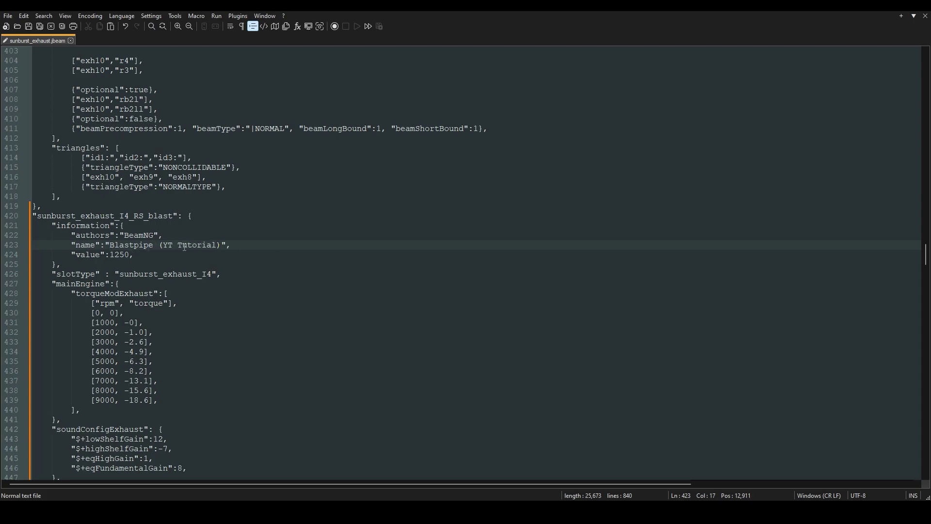
Set the duplicated block's flexbodies mesh to sunburst_exhaust_customblast and save the jbeam file
{"action": "left_click", "coordinate": [191, 285]}
{"action": "scroll", "coordinate": [166, 182], "scroll_direction": "down", "scroll_amount": 5}
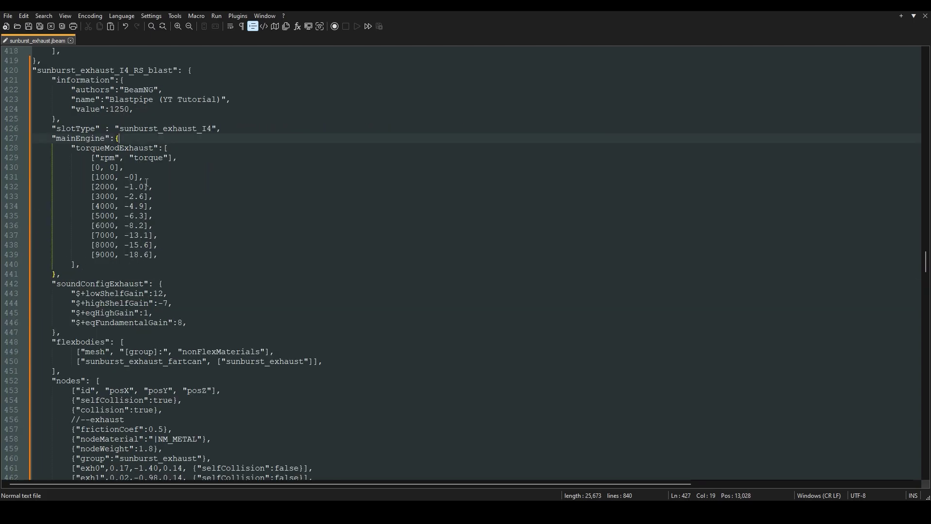
{"action": "left_click", "coordinate": [143, 361]}
{"action": "left_click_drag", "start_coordinate": [84, 362], "coordinate": [168, 362]}
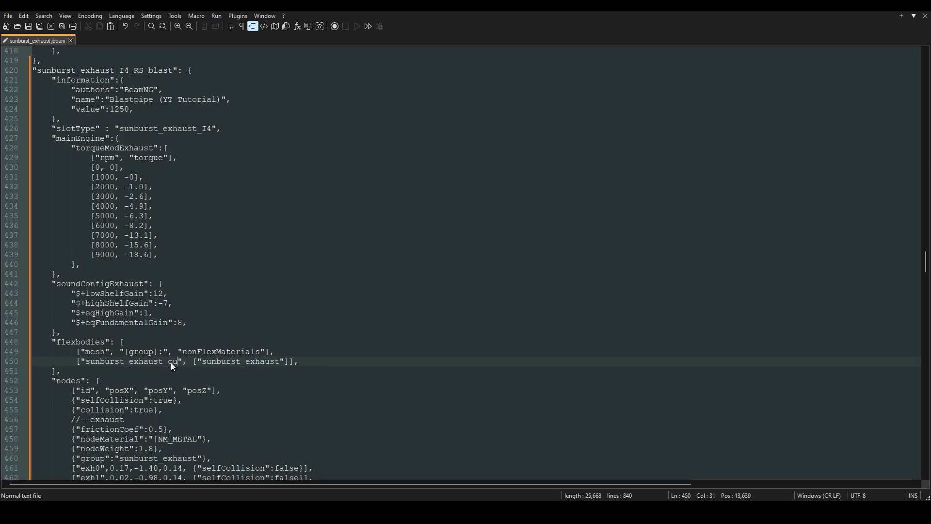
{"action": "type", "text": "tomblas"}
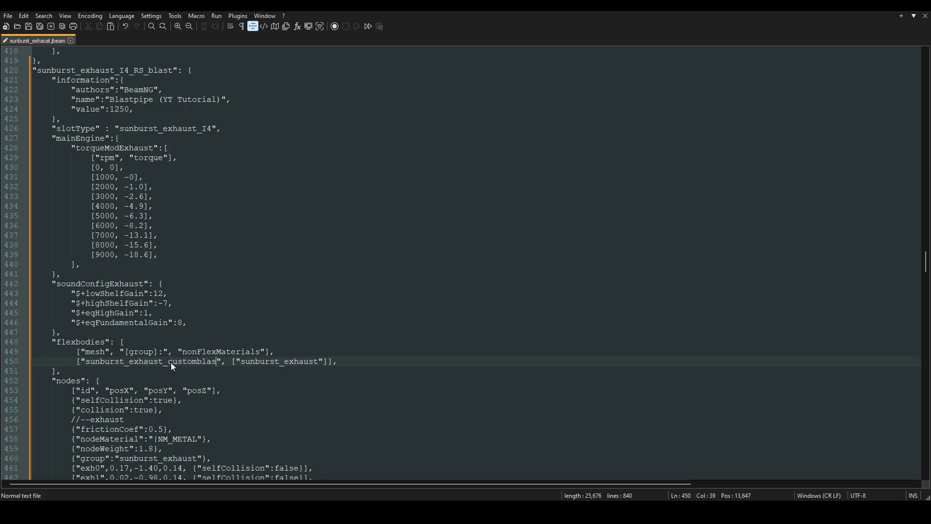
{"action": "type", "text": "t"}
{"action": "key", "text": "ctrl+s"}
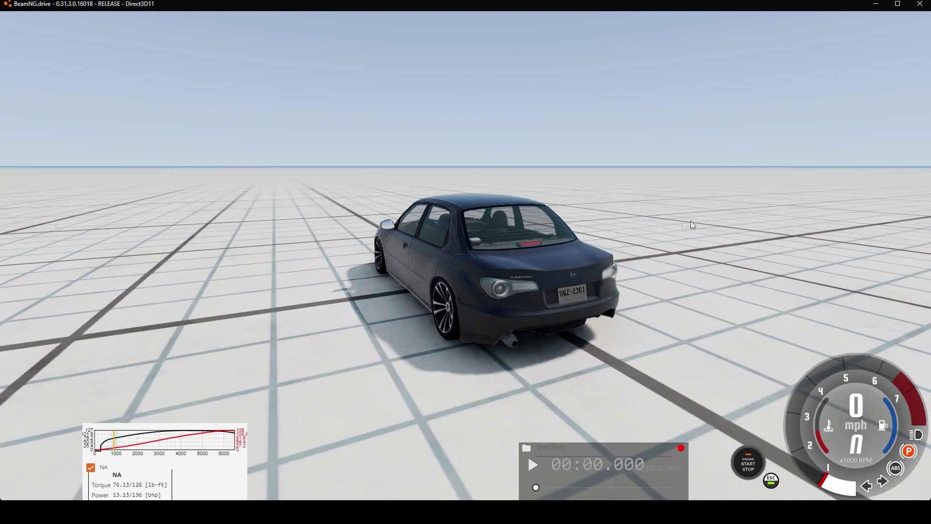
In BeamNG.drive, open the car's parts configuration and set the engine's Exhaust to Blastpipe (YT Tutorial)
{"action": "key", "text": "e"}
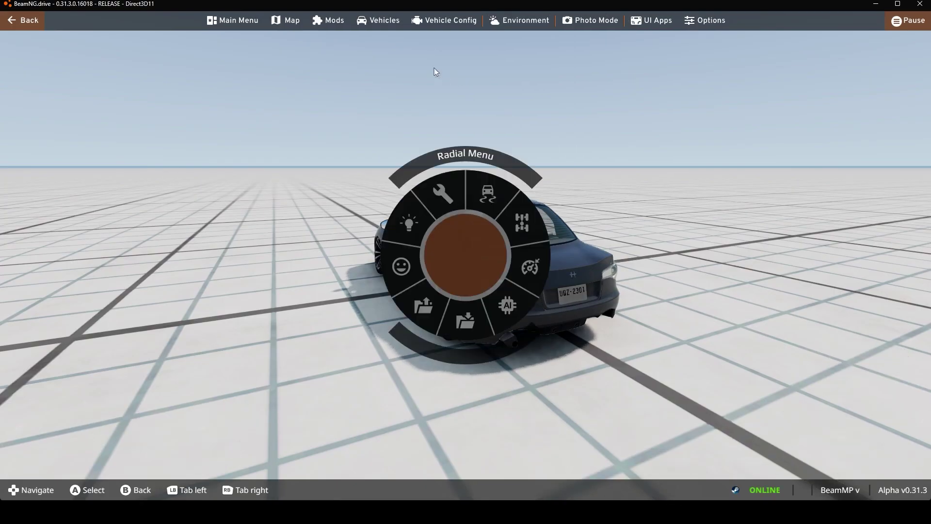
{"action": "left_click", "coordinate": [435, 23]}
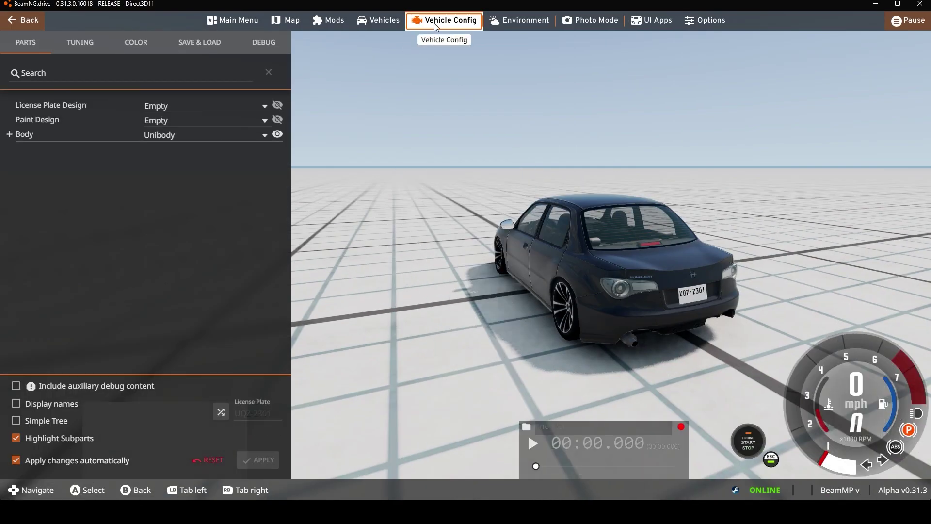
{"action": "left_click", "coordinate": [29, 143]}
{"action": "left_click", "coordinate": [44, 299]}
{"action": "scroll", "coordinate": [199, 254], "scroll_direction": "down", "scroll_amount": 3}
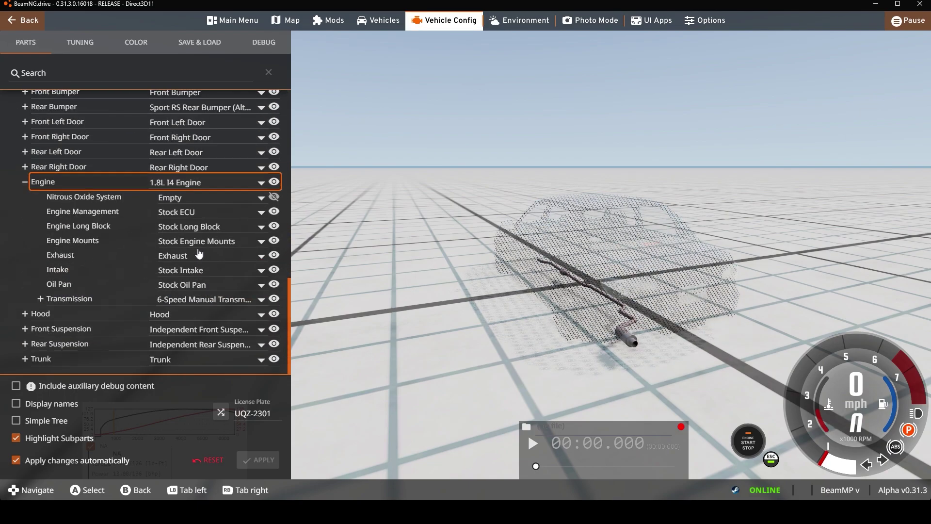
{"action": "left_click", "coordinate": [193, 256]}
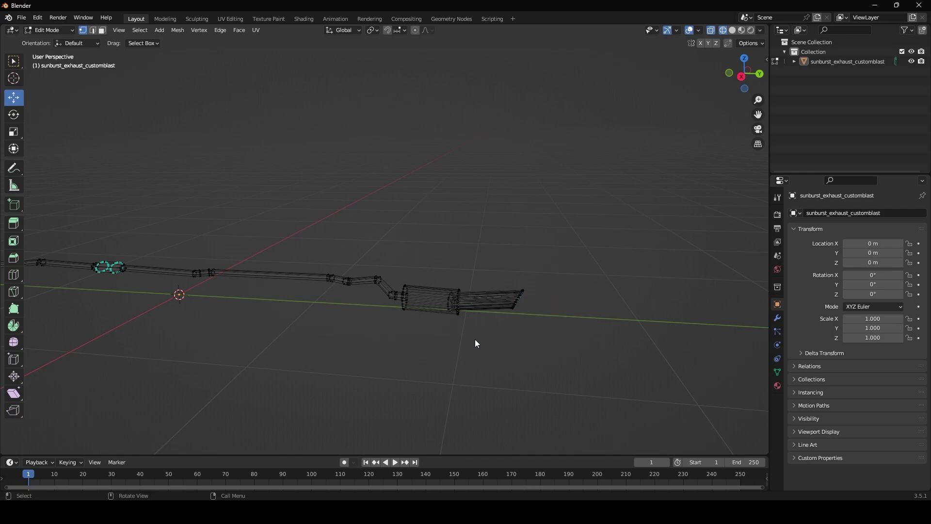
Switch to Blender, select the open end of the exhaust tip on sunburst_exhaust_customblast and move it slightly down along Z
{"action": "middle_click_drag", "start_coordinate": [476, 340], "coordinate": [412, 311]}
{"action": "left_click", "coordinate": [13, 115]}
{"action": "left_click", "coordinate": [13, 98]}
{"action": "left_click_drag", "start_coordinate": [408, 401], "coordinate": [399, 401]}
{"action": "middle_click_drag", "start_coordinate": [399, 401], "coordinate": [432, 315]}
{"action": "left_click_drag", "start_coordinate": [407, 310], "coordinate": [405, 309]}
{"action": "left_click", "coordinate": [506, 364]}
{"action": "middle_click_drag", "start_coordinate": [507, 364], "coordinate": [554, 339]}
{"action": "left_click_drag", "start_coordinate": [564, 233], "coordinate": [648, 332]}
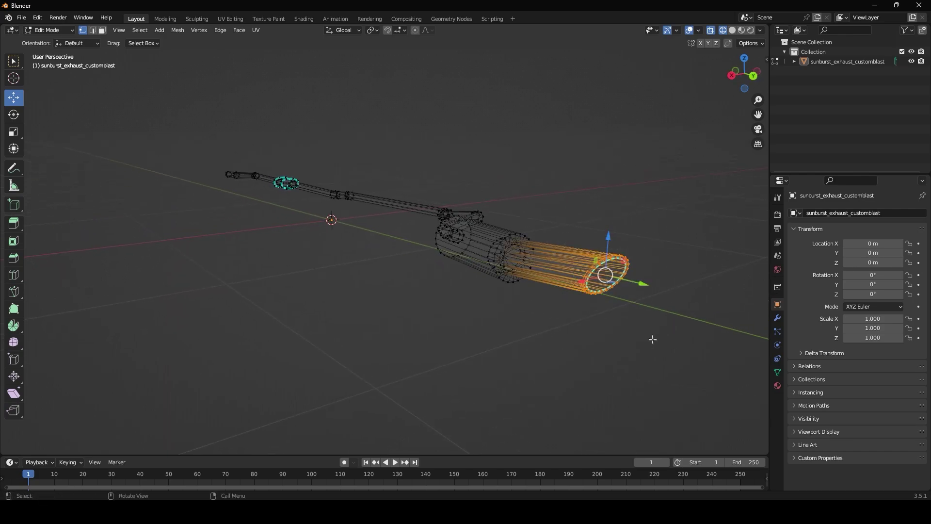
{"action": "left_click_drag", "start_coordinate": [608, 246], "coordinate": [607, 255]}
{"action": "middle_click_drag", "start_coordinate": [605, 274], "coordinate": [653, 266]}
{"action": "middle_click_drag", "start_coordinate": [633, 202], "coordinate": [514, 300]}
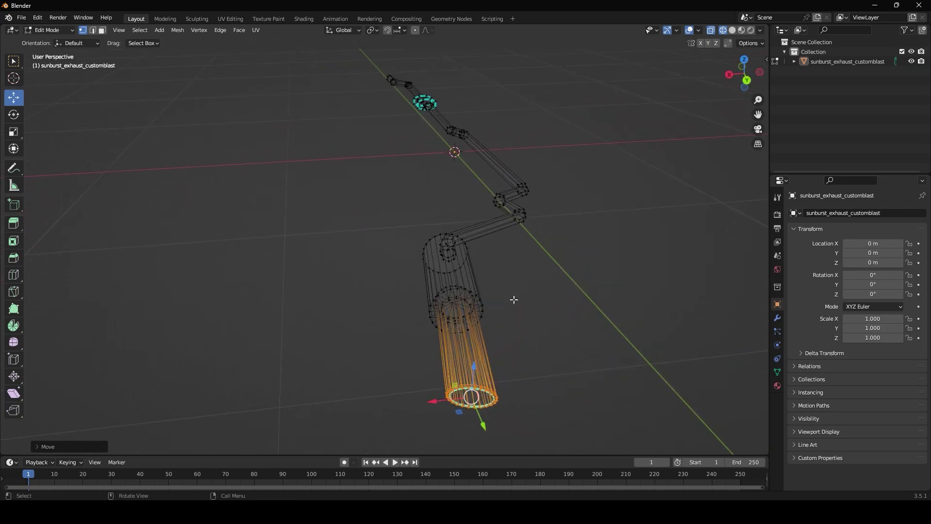
Export the model as COLLADA, overwriting exhaustyt.dae in the sunburst folder
{"action": "left_click", "coordinate": [21, 17]}
{"action": "mouse_move", "coordinate": [58, 159]}
{"action": "left_click", "coordinate": [123, 161]}
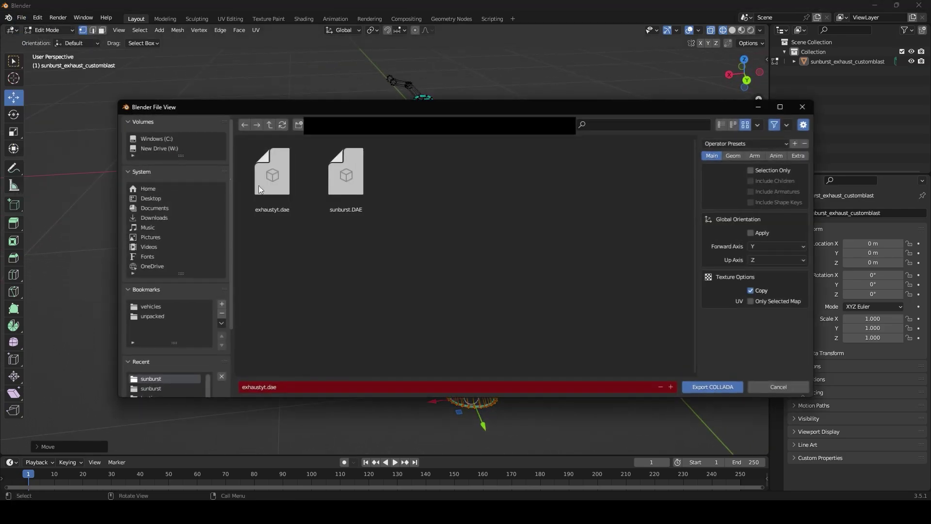
{"action": "double_click", "coordinate": [280, 191]}
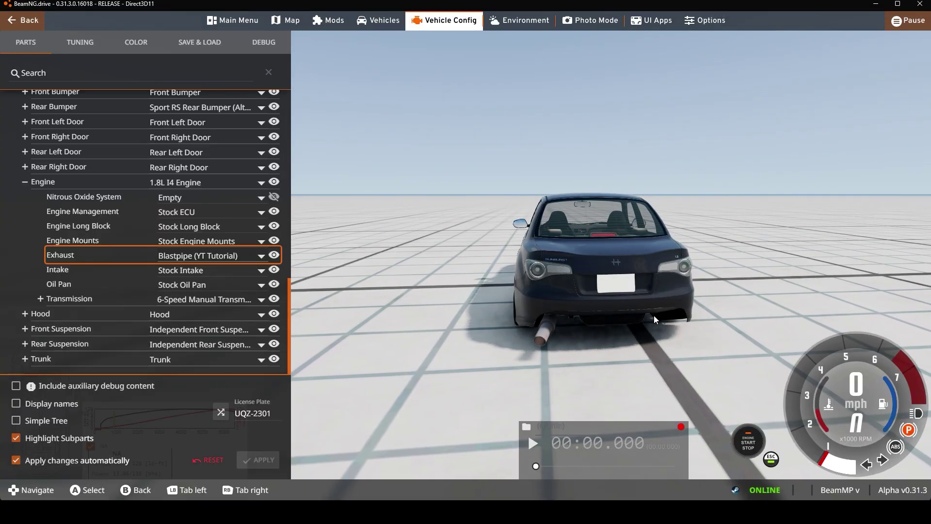
Back in BeamNG.drive, set Engine Management to Adjustable Race ECU and Intake to Stage 3 Variable Boost Turbocharger
{"action": "right_click_drag", "start_coordinate": [561, 322], "coordinate": [513, 327]}
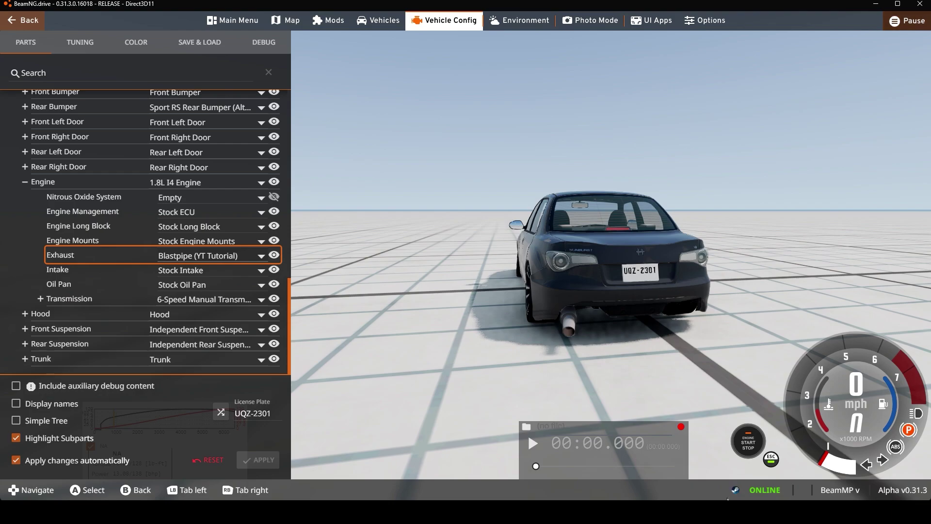
{"action": "right_click_drag", "start_coordinate": [740, 468], "coordinate": [616, 465]}
{"action": "right_click_drag", "start_coordinate": [369, 266], "coordinate": [466, 257]}
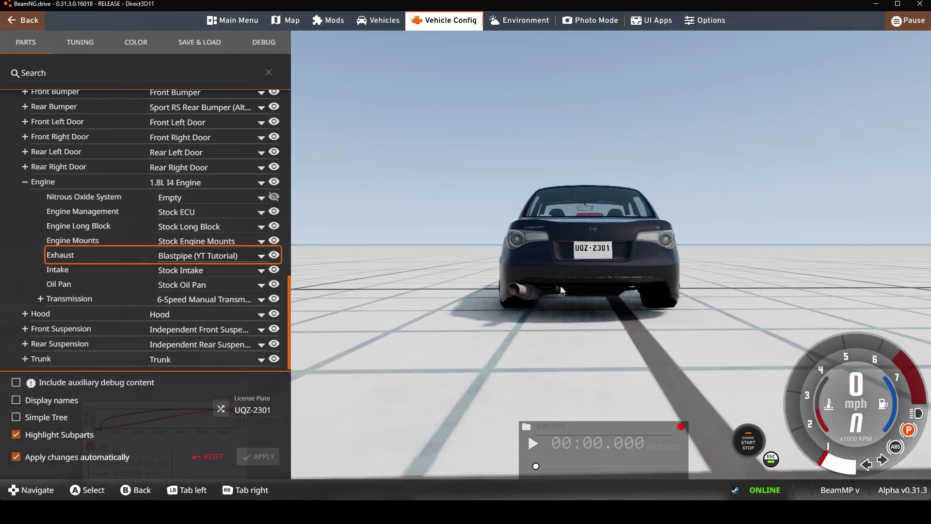
{"action": "right_click_drag", "start_coordinate": [573, 298], "coordinate": [393, 300]}
{"action": "right_click_drag", "start_coordinate": [708, 293], "coordinate": [736, 362]}
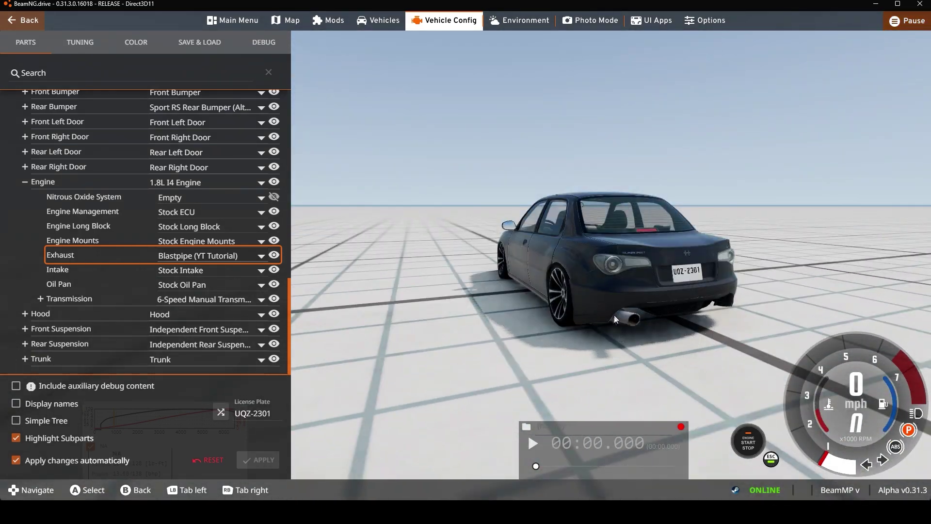
{"action": "left_click", "coordinate": [195, 217]}
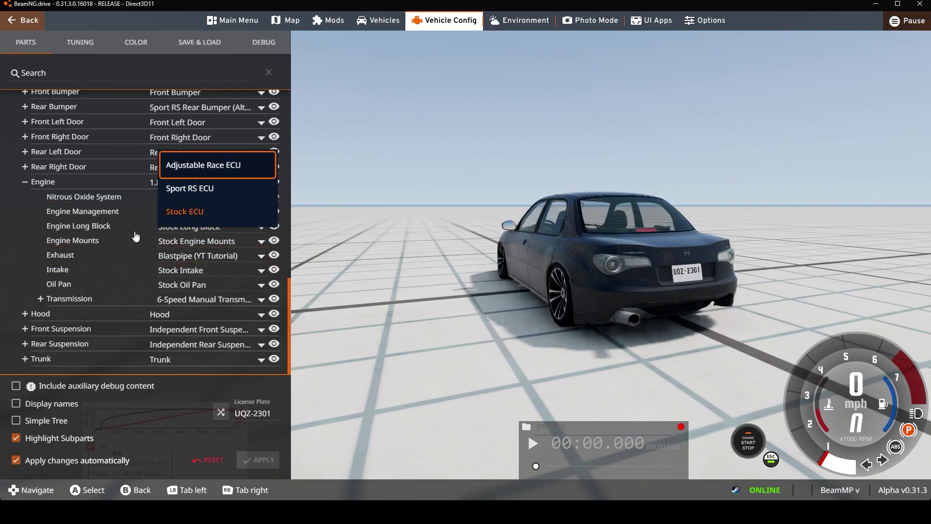
{"action": "left_click", "coordinate": [193, 273]}
{"action": "left_click", "coordinate": [231, 247]}
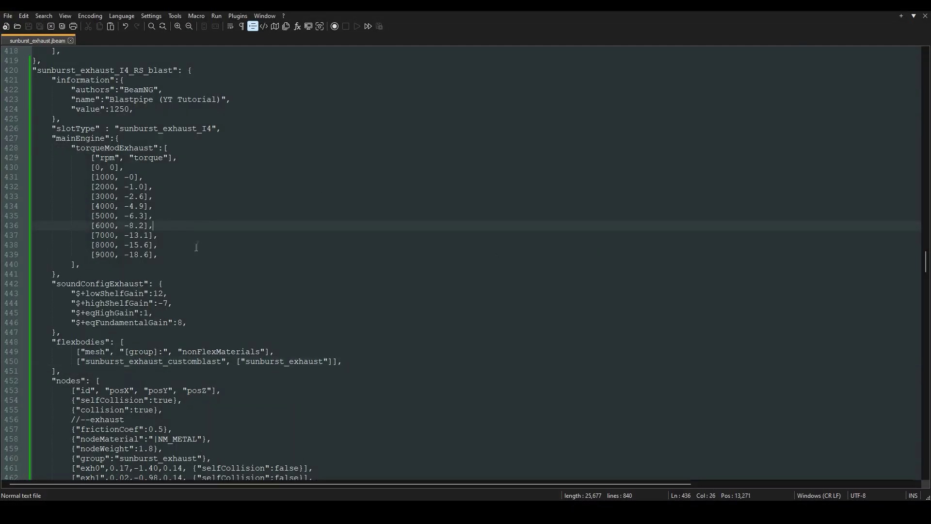
Review the sunburst_exhaust_I4_RS_blast block in Notepad++ and examine the fitted exhaust in BeamNG.drive from several angles
{"action": "scroll", "coordinate": [194, 253], "scroll_direction": "down", "scroll_amount": 10}
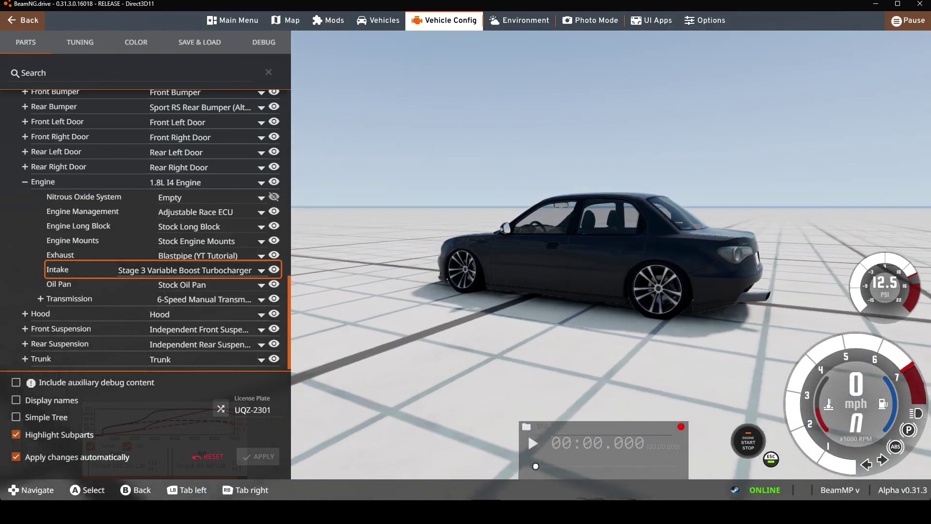
{"action": "key", "text": "Return"}
{"action": "mouse_move", "coordinate": [717, 341]}
{"action": "right_mouse_down"}
{"action": "mouse_move", "coordinate": [664, 335]}
{"action": "mouse_move", "coordinate": [716, 341]}
{"action": "right_mouse_up"}
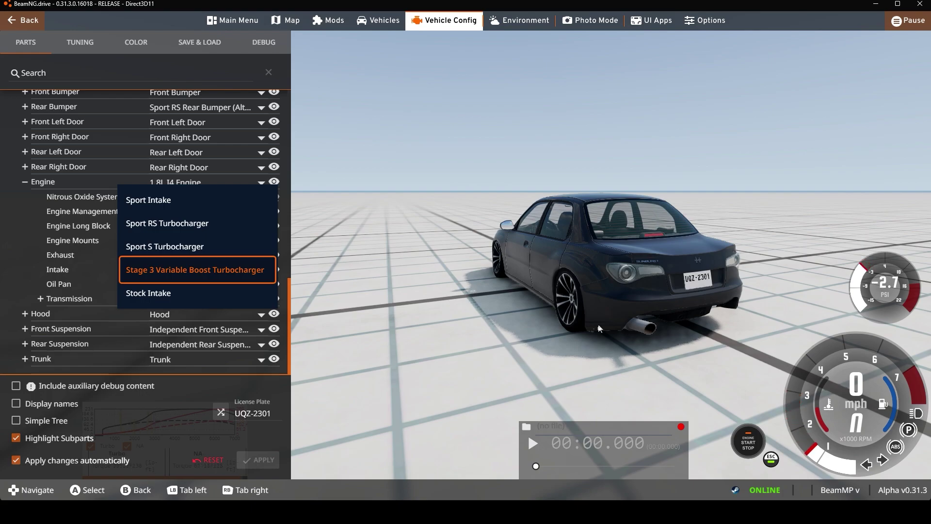
{"action": "right_click_drag", "start_coordinate": [590, 363], "coordinate": [553, 335]}
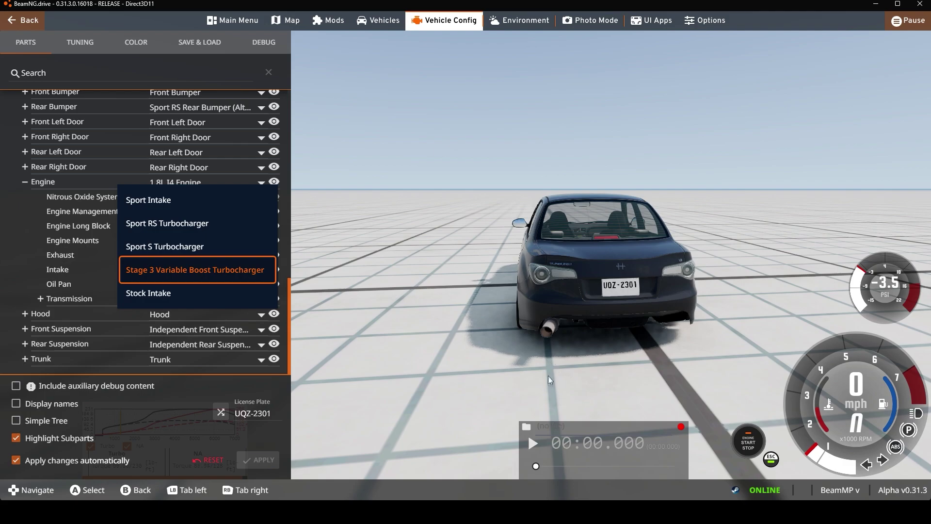
{"action": "right_click_drag", "start_coordinate": [556, 368], "coordinate": [561, 283]}
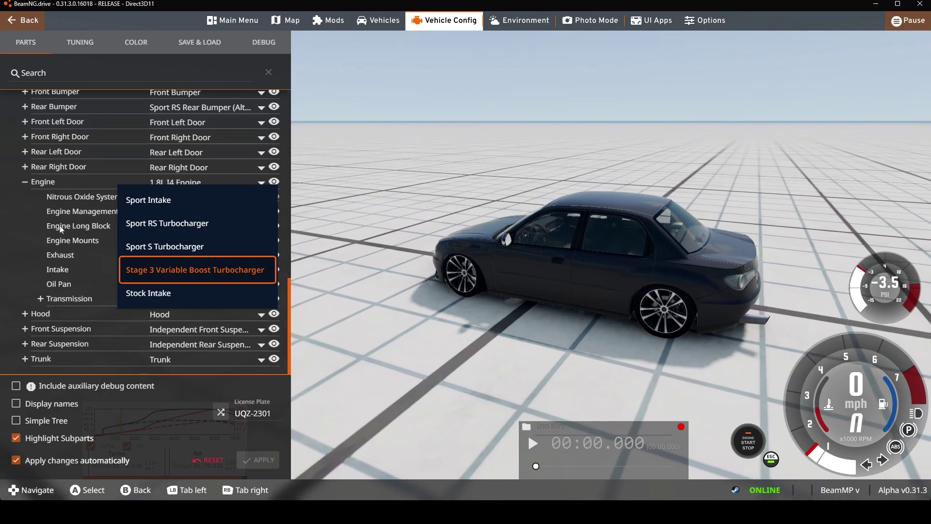
{"action": "left_click", "coordinate": [25, 182]}
{"action": "right_click_drag", "start_coordinate": [645, 279], "coordinate": [613, 278]}
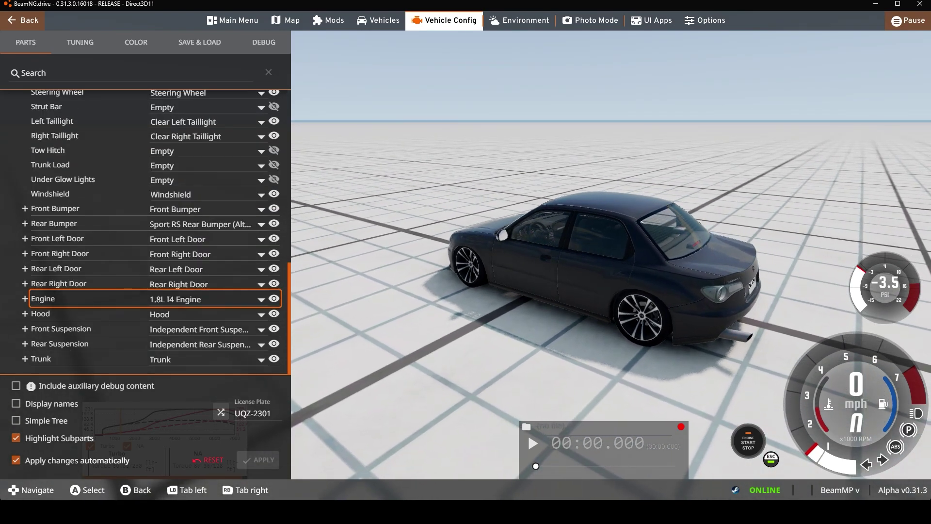
{"action": "key", "text": "alt+Tab"}
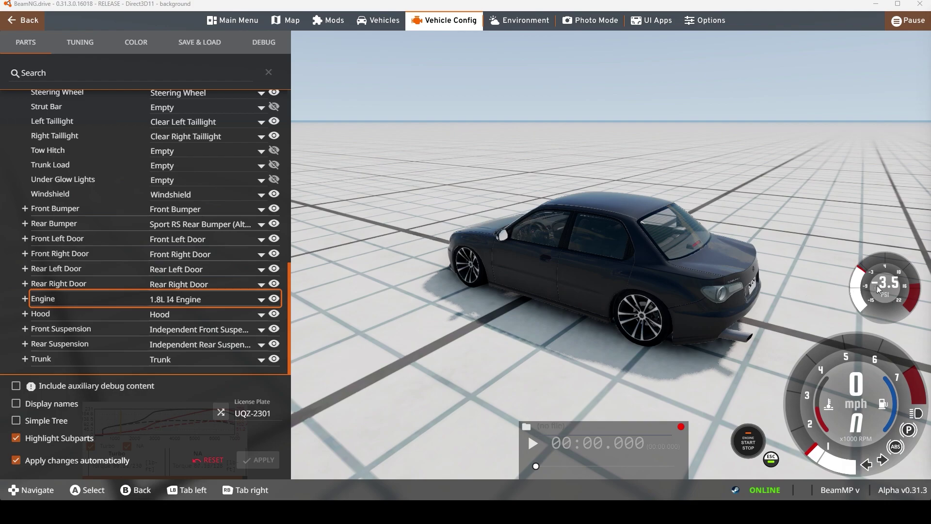
{"action": "left_click", "coordinate": [668, 270]}
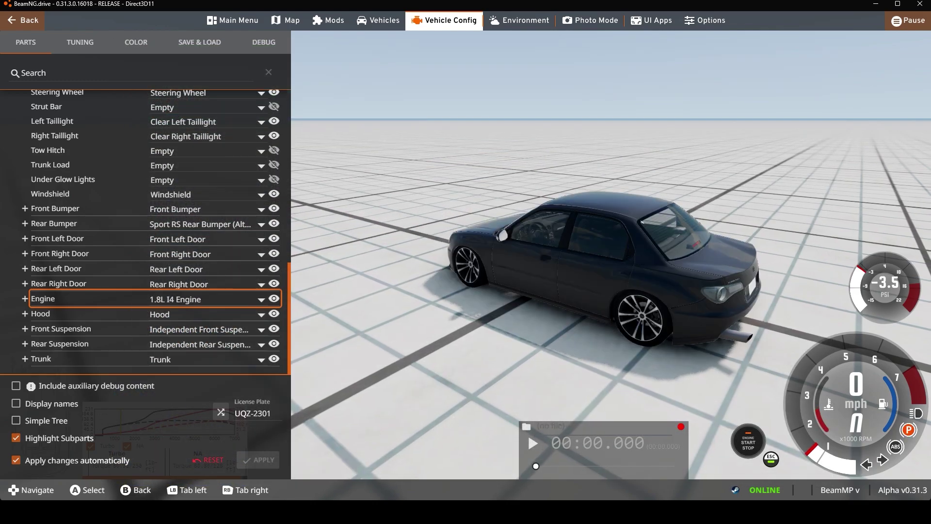
{"action": "right_click_drag", "start_coordinate": [641, 255], "coordinate": [612, 235]}
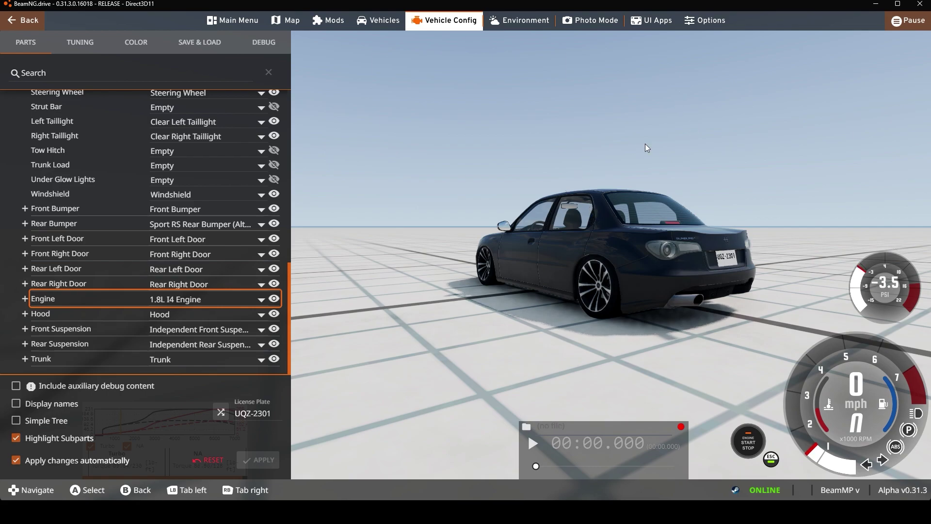
Browse the Vehicle > Afterfire sound events in the world editor's SFX Previewer and leave the editor
{"action": "key", "text": "F11"}
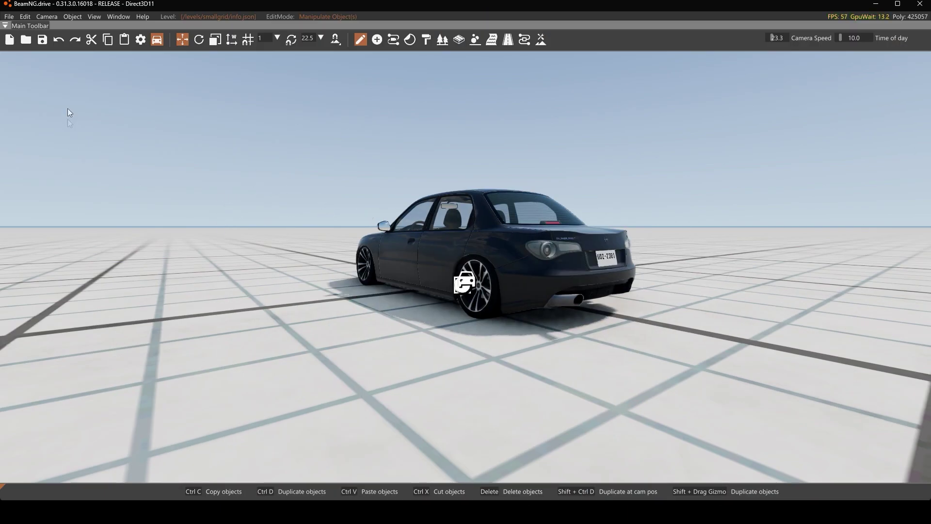
{"action": "left_click", "coordinate": [118, 18]}
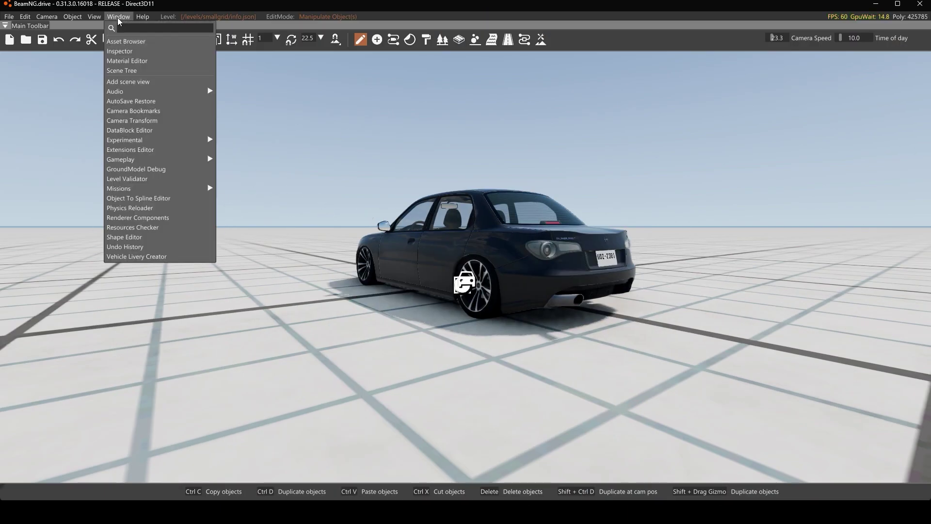
{"action": "mouse_move", "coordinate": [160, 91]}
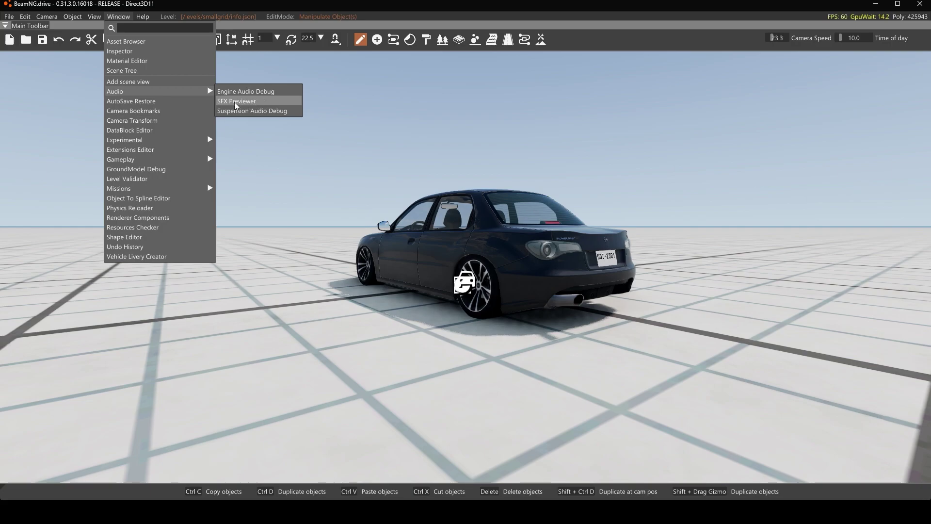
{"action": "left_click", "coordinate": [237, 100]}
{"action": "left_click", "coordinate": [333, 188]}
{"action": "left_click", "coordinate": [339, 323]}
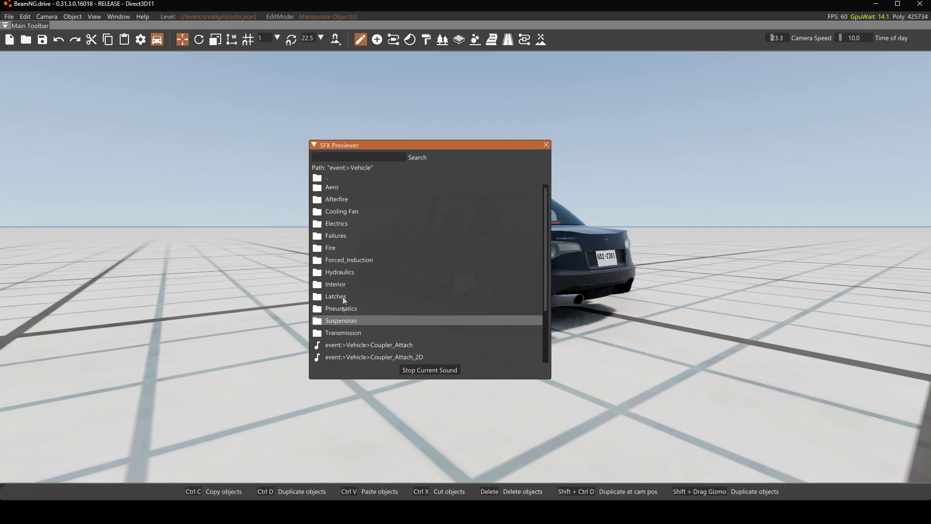
{"action": "left_click", "coordinate": [348, 198]}
{"action": "scroll", "coordinate": [369, 252], "scroll_direction": "down", "scroll_amount": 5}
{"action": "scroll", "coordinate": [380, 269], "scroll_direction": "up", "scroll_amount": 3}
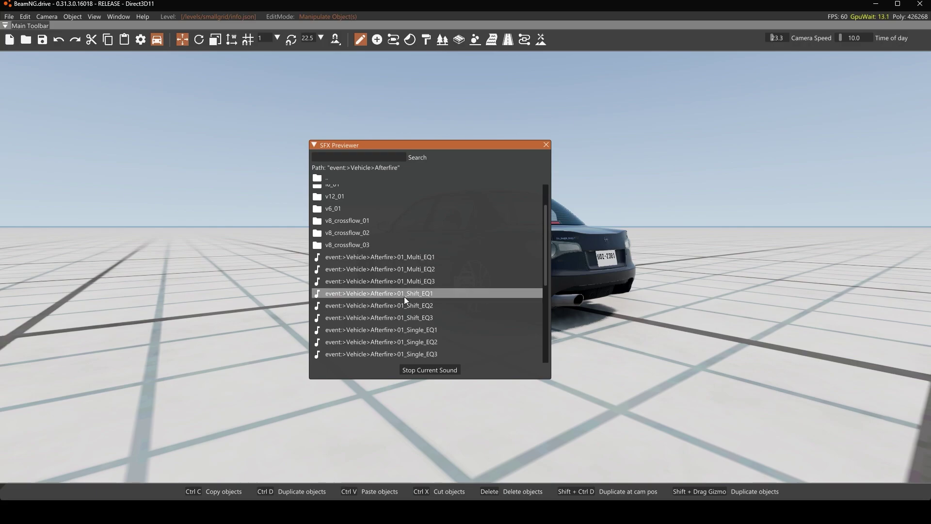
{"action": "key", "text": "F11"}
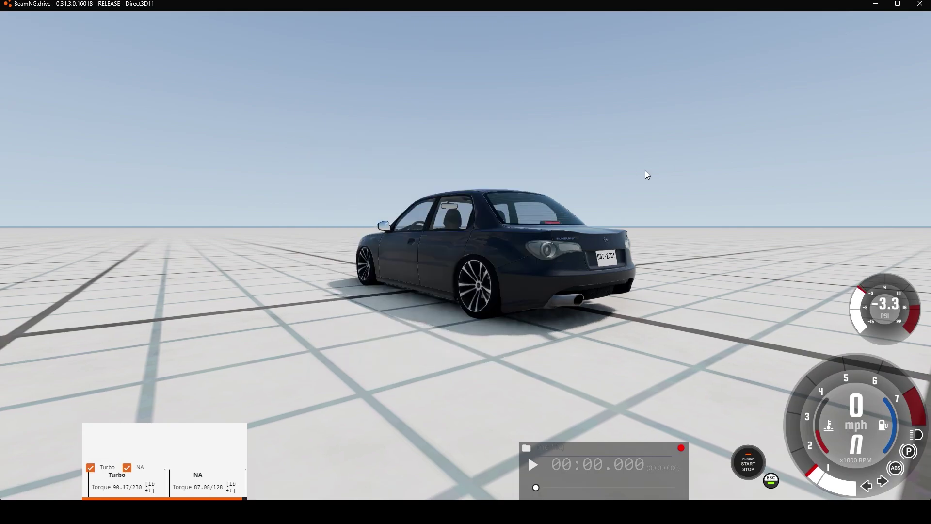
Reopen the car's parts configuration and set the trunk's Spoiler to Chassis-Mounted Wing
{"action": "key", "text": "e"}
{"action": "left_click", "coordinate": [443, 20]}
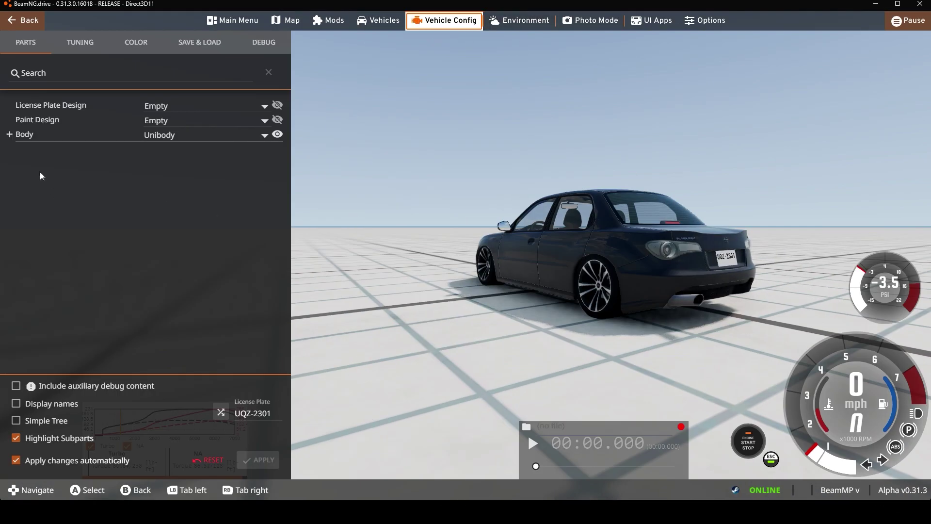
{"action": "left_click", "coordinate": [22, 138]}
{"action": "scroll", "coordinate": [81, 170], "scroll_direction": "down", "scroll_amount": 5}
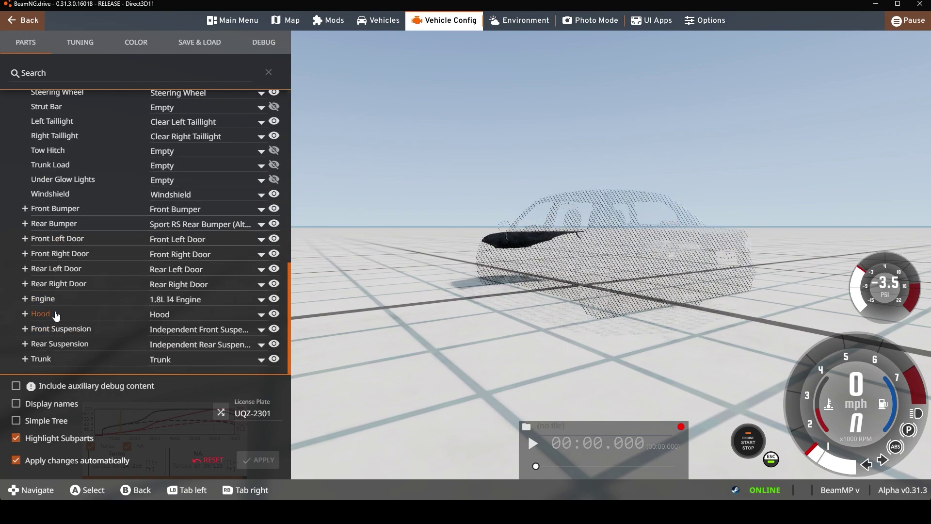
{"action": "left_click", "coordinate": [56, 362]}
{"action": "left_click", "coordinate": [170, 358]}
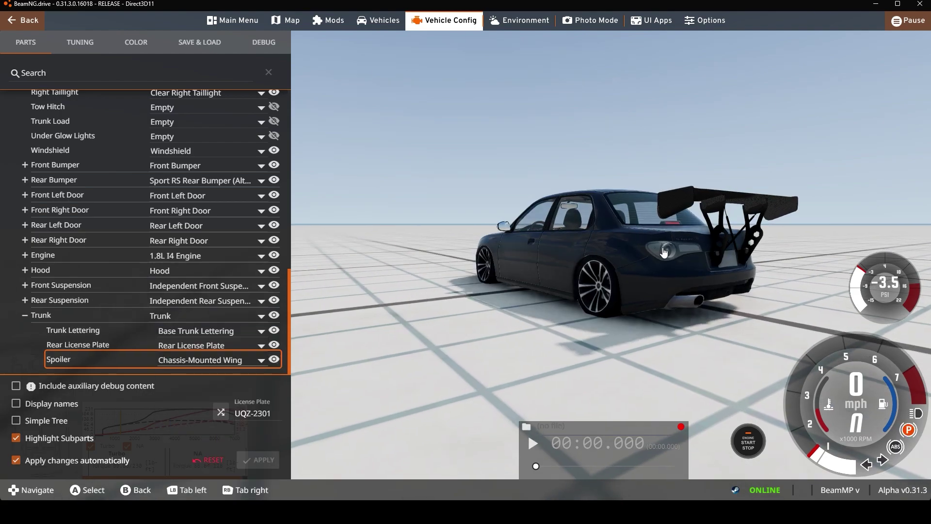
Fit the Unpainted Front Left Fender and Unpainted Front Right Fender and inspect the car from all sides
{"action": "right_click_drag", "start_coordinate": [719, 262], "coordinate": [349, 259]}
{"action": "scroll", "coordinate": [72, 146], "scroll_direction": "up", "scroll_amount": 7}
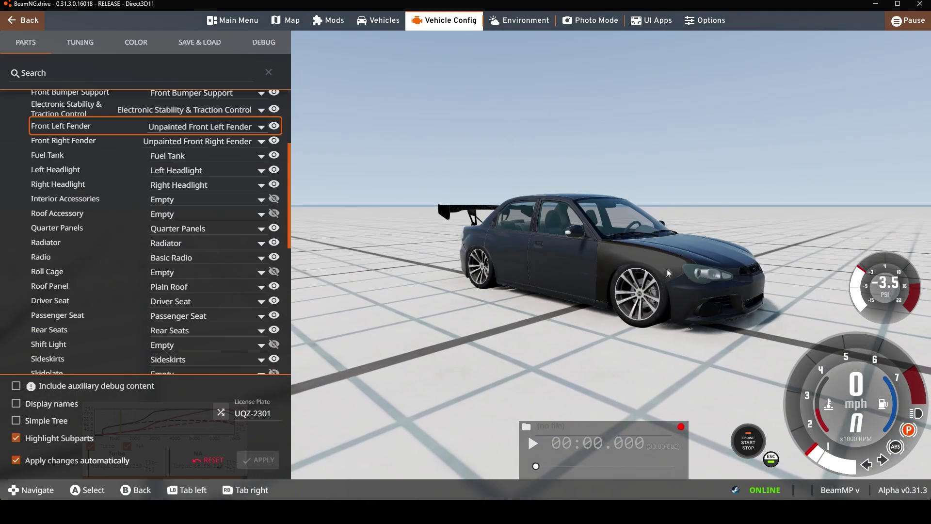
{"action": "right_click_drag", "start_coordinate": [630, 300], "coordinate": [370, 292]}
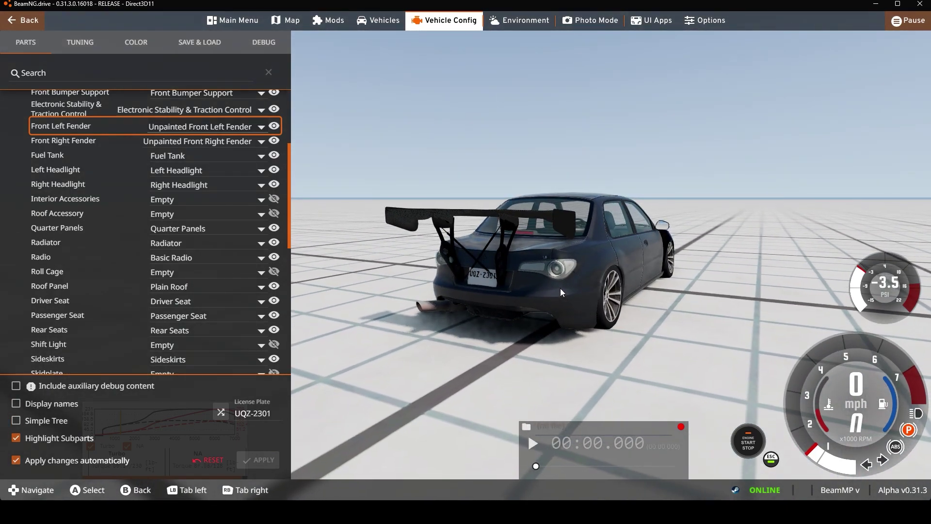
{"action": "right_click_drag", "start_coordinate": [560, 288], "coordinate": [558, 287]}
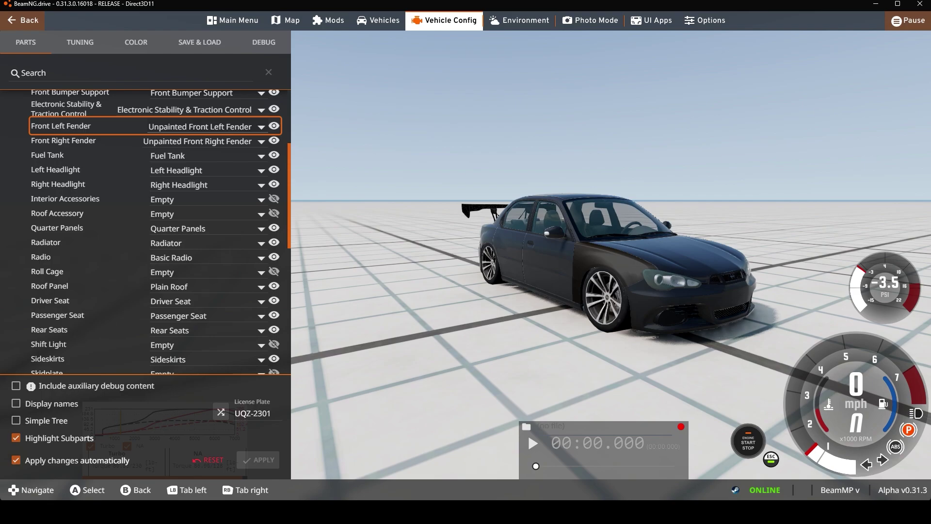
{"action": "right_click_drag", "start_coordinate": [369, 385], "coordinate": [577, 386]}
{"action": "right_click_drag", "start_coordinate": [369, 385], "coordinate": [446, 386]}
{"action": "right_click_drag", "start_coordinate": [582, 339], "coordinate": [493, 303]}
{"action": "right_click_drag", "start_coordinate": [415, 386], "coordinate": [433, 336]}
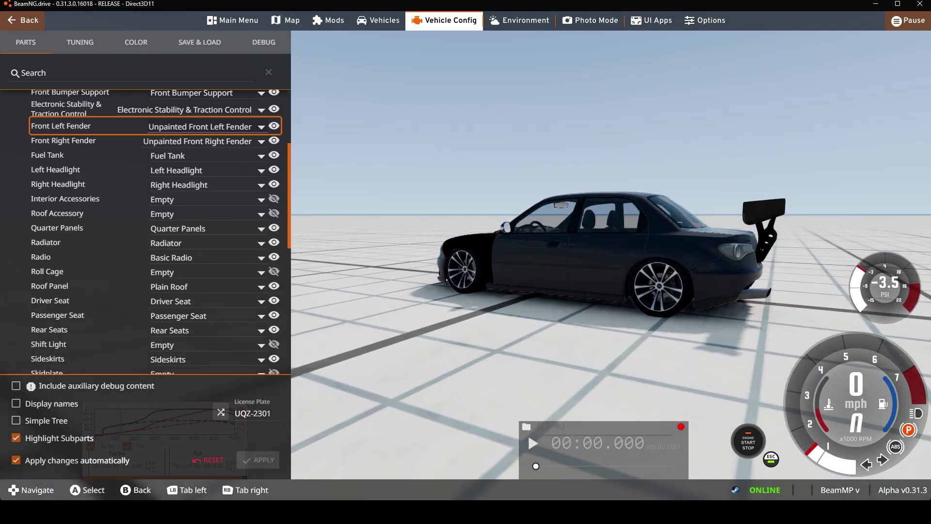